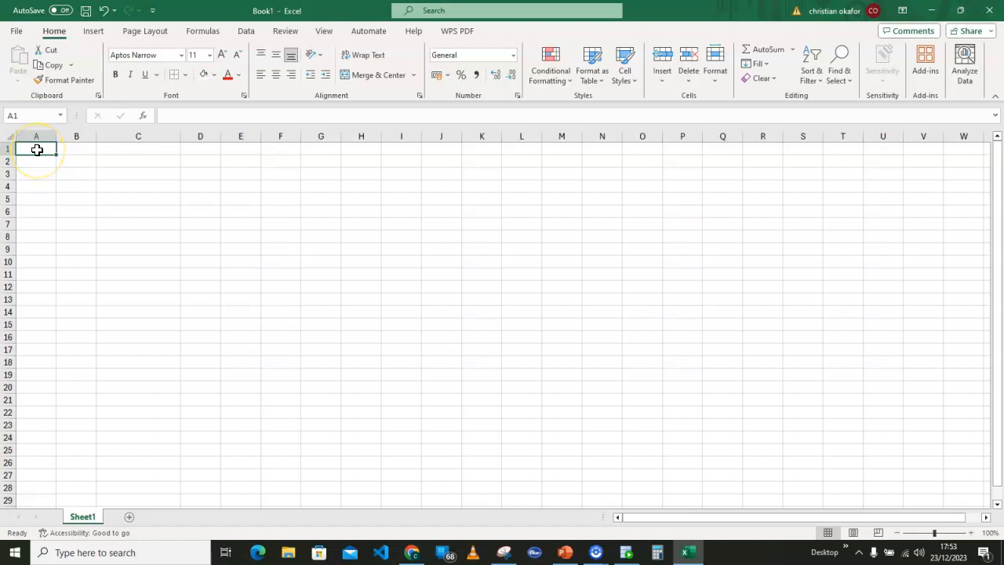
# Enter the title "Personal Budget" in cell A1
pyautogui.write('Per')
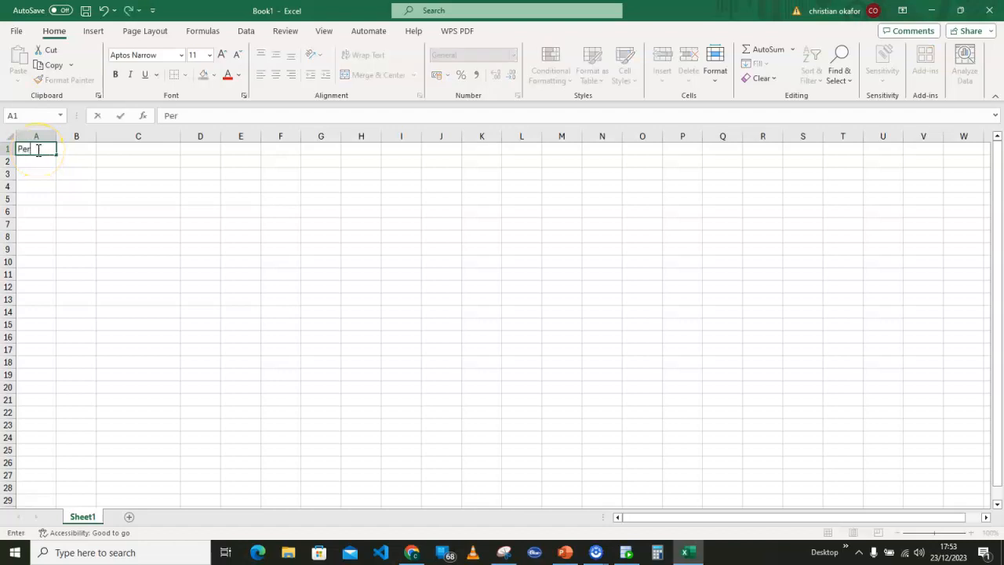
pyautogui.write('sonal Budget')
pyautogui.press('Return')
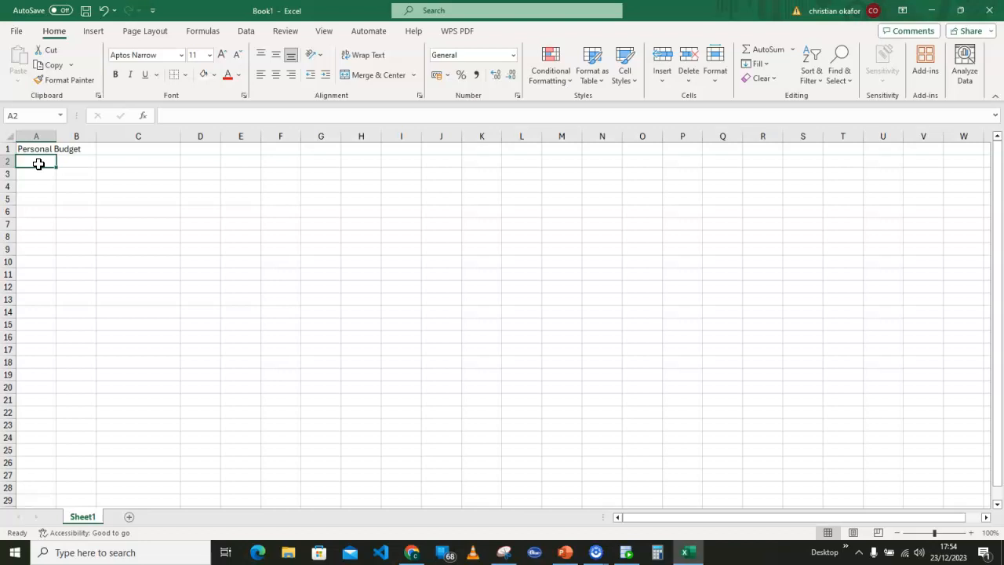
# Enter the headers #, Amount, Expense Category and Expense Type in cells A2 to D2
pyautogui.click(46, 165)
pyautogui.write('#')
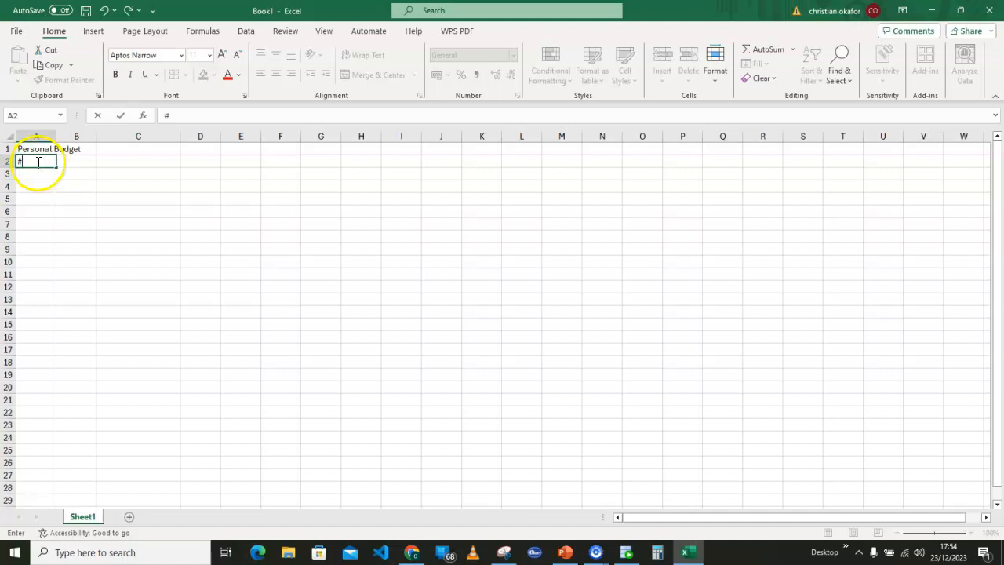
pyautogui.click(77, 161)
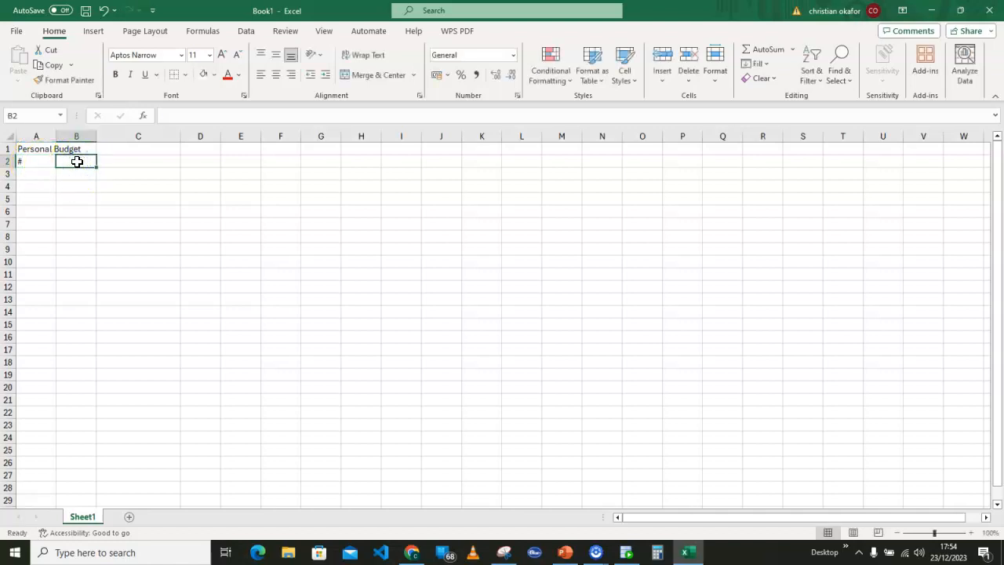
pyautogui.write('Amount')
pyautogui.click(134, 162)
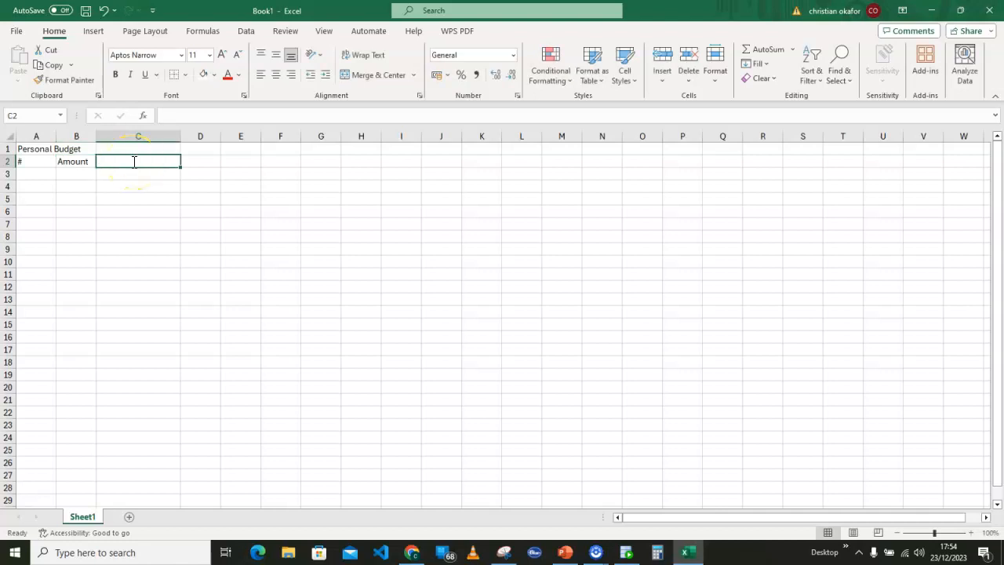
pyautogui.write('Expense Category')
pyautogui.click(194, 160)
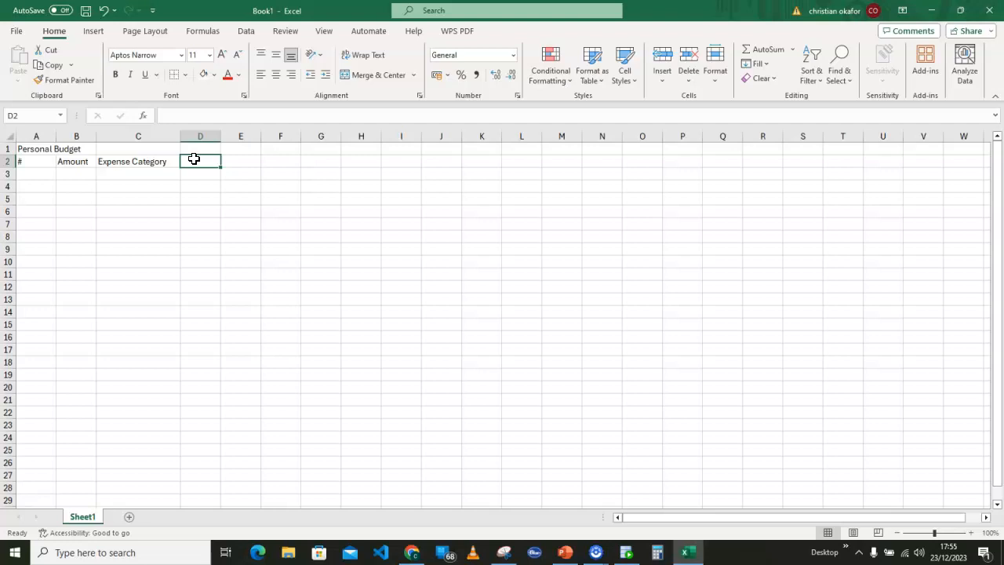
pyautogui.write('Expense Type')
pyautogui.click(240, 186)
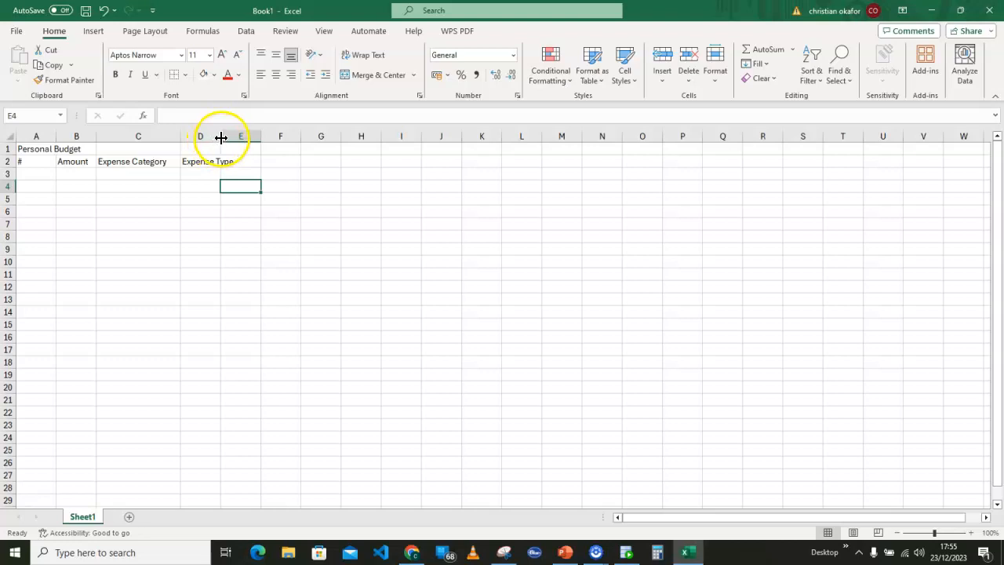
# Widen column D to fit the Expense Type header and narrow column C to fit Expense Category
pyautogui.moveTo(221, 138); pyautogui.dragTo(246, 139)
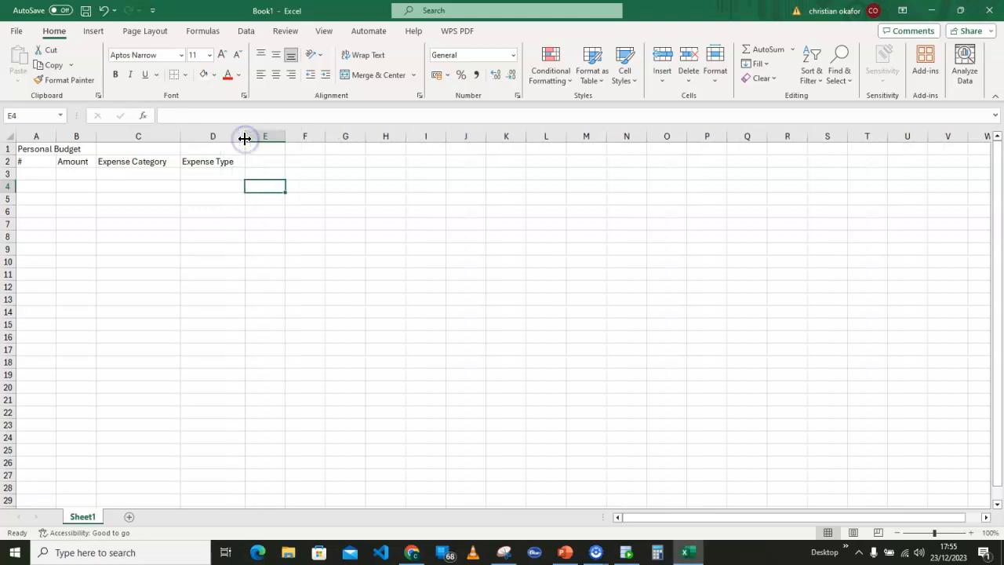
pyautogui.click(377, 224)
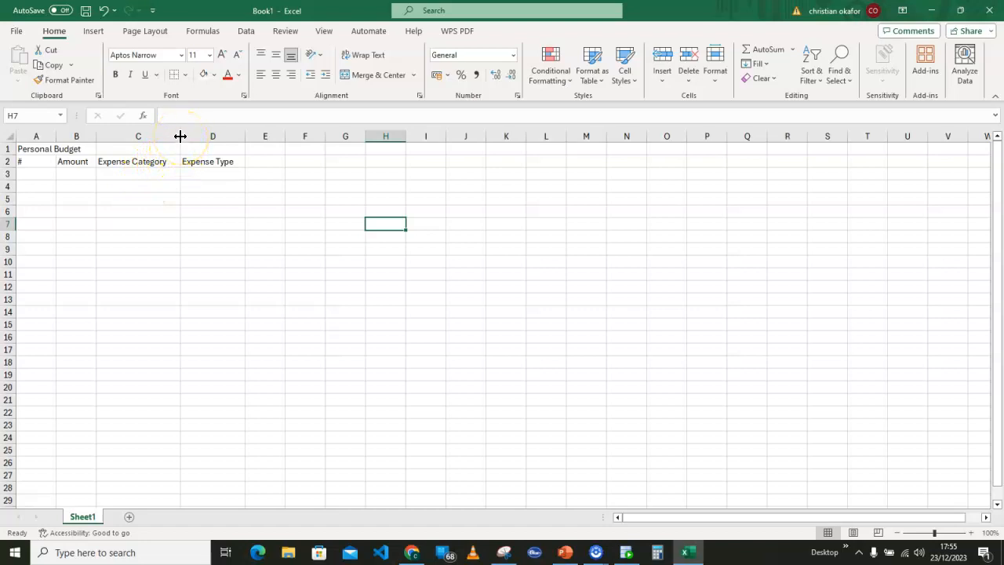
pyautogui.moveTo(180, 137); pyautogui.dragTo(169, 140)
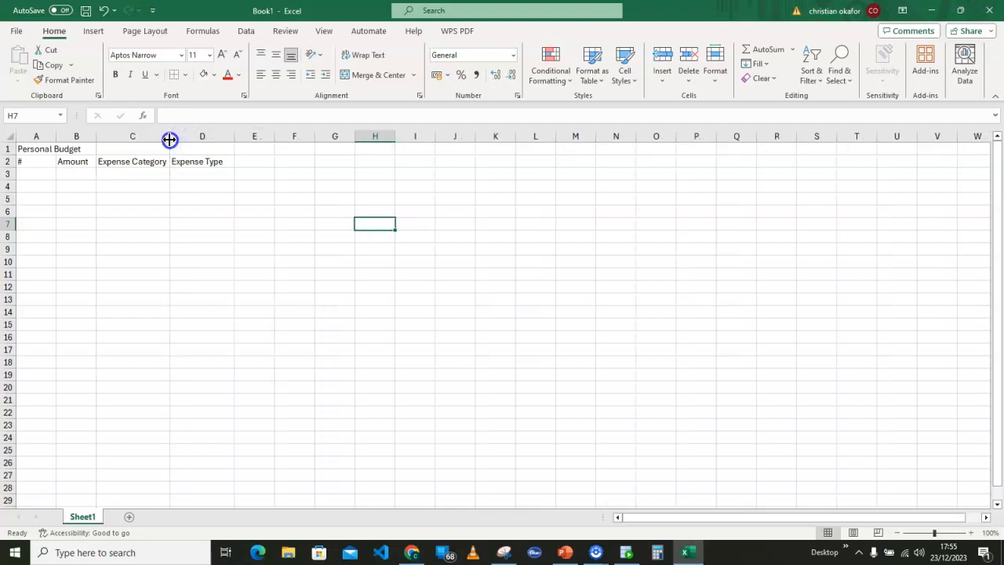
pyautogui.click(202, 219)
pyautogui.click(148, 198)
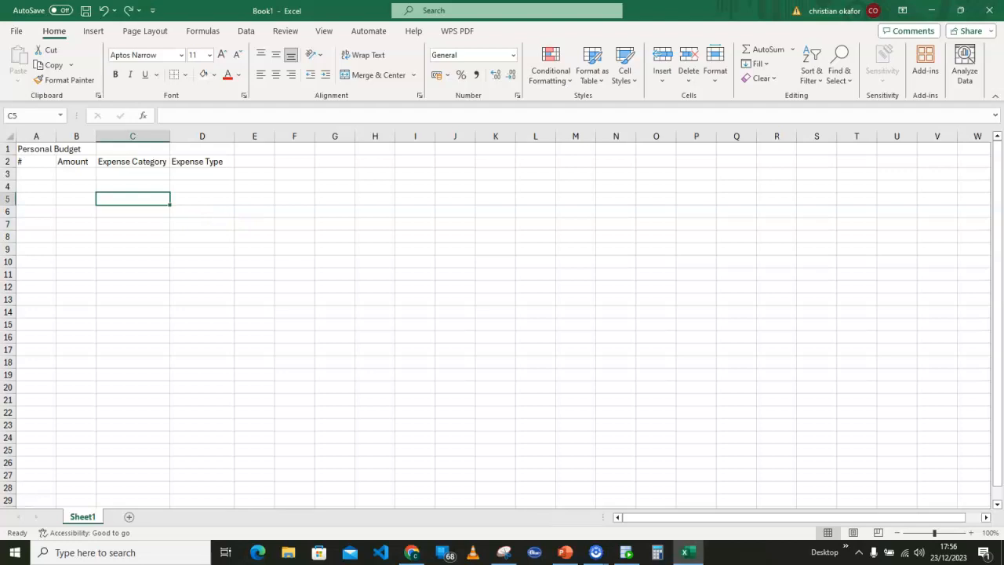
# Merge and center the Personal Budget title across cells A1 to C1
pyautogui.moveTo(22, 149); pyautogui.dragTo(110, 149)
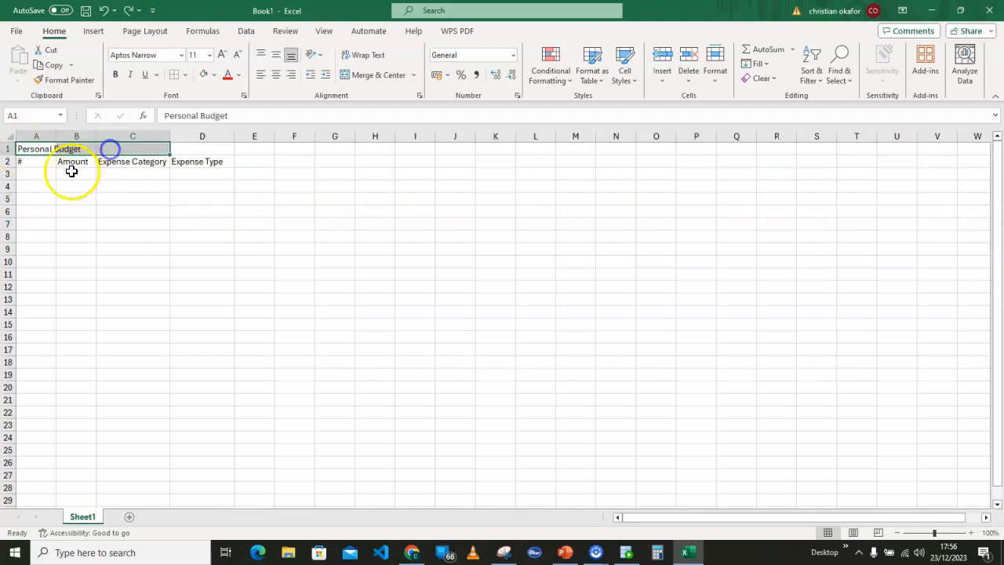
pyautogui.click(372, 81)
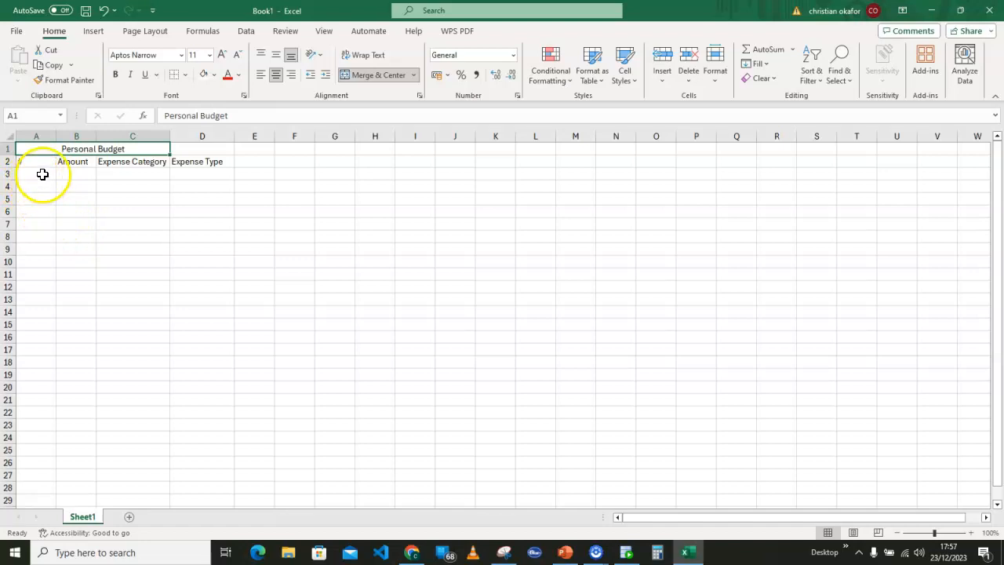
pyautogui.click(42, 174)
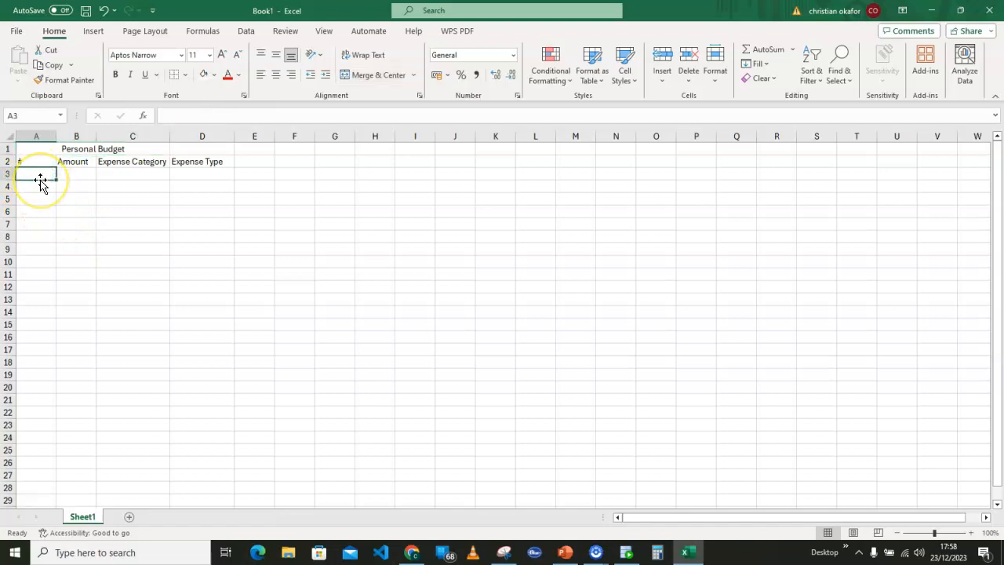
# Fill in category and type for the first two expenses: Accomodation with Rent in row 3, Utility with Electricity in row 4
pyautogui.click(120, 174)
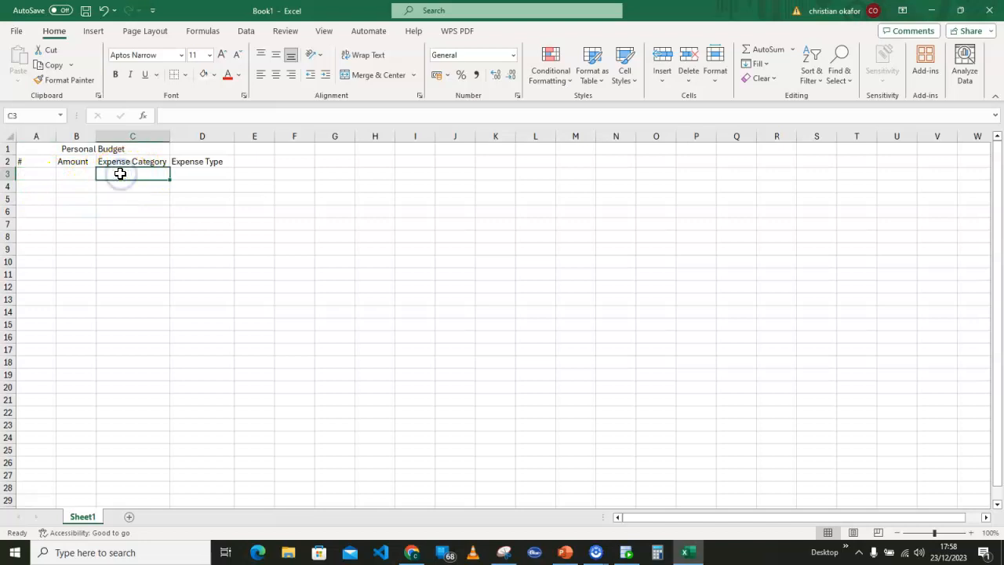
pyautogui.write('Accomodation')
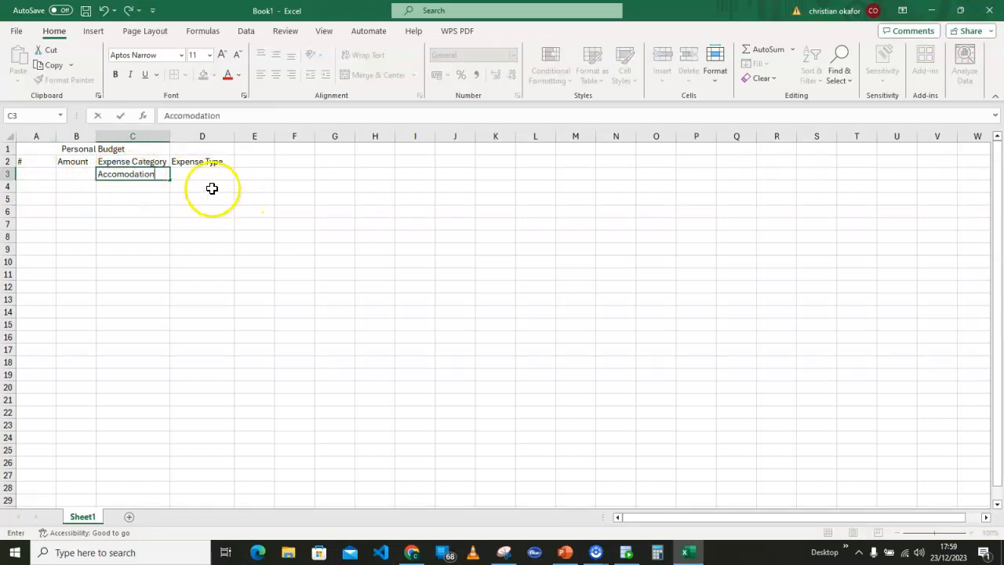
pyautogui.click(198, 176)
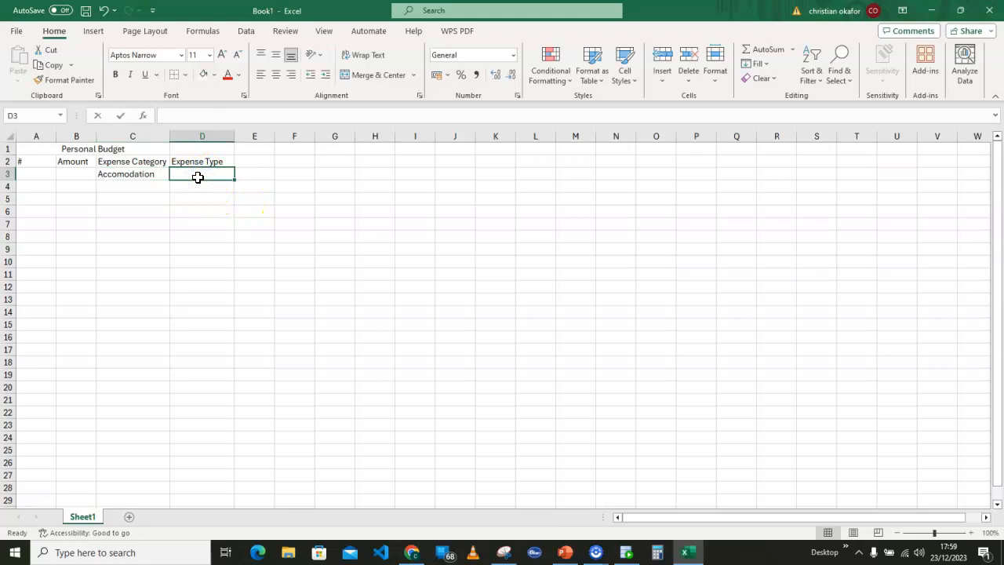
pyautogui.write('Rent')
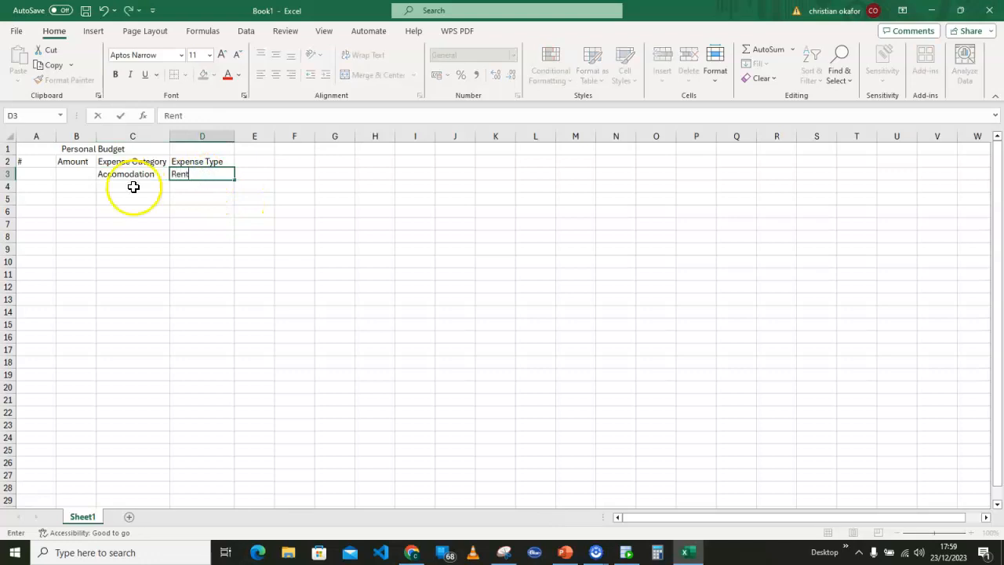
pyautogui.click(133, 187)
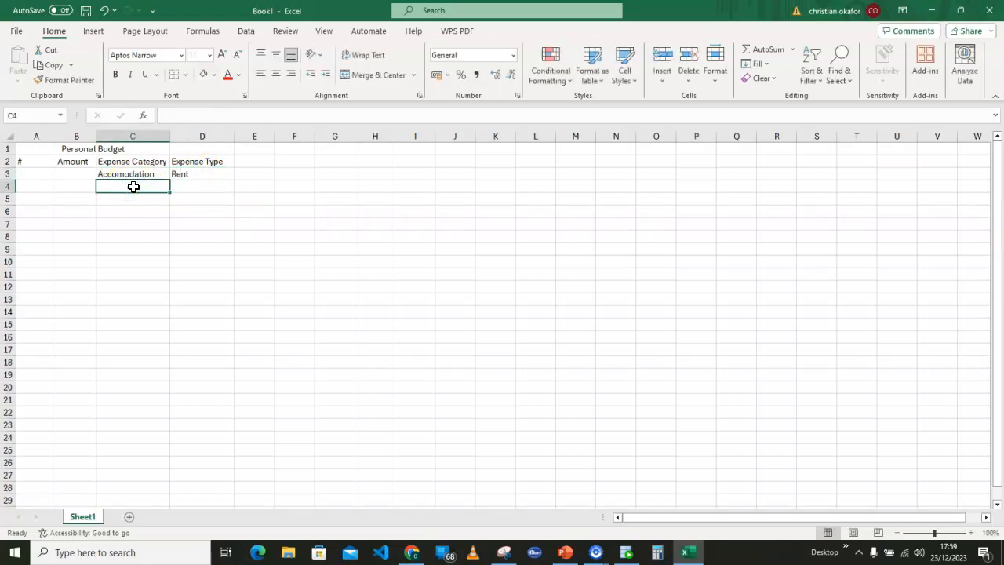
pyautogui.write('Utility')
pyautogui.click(201, 187)
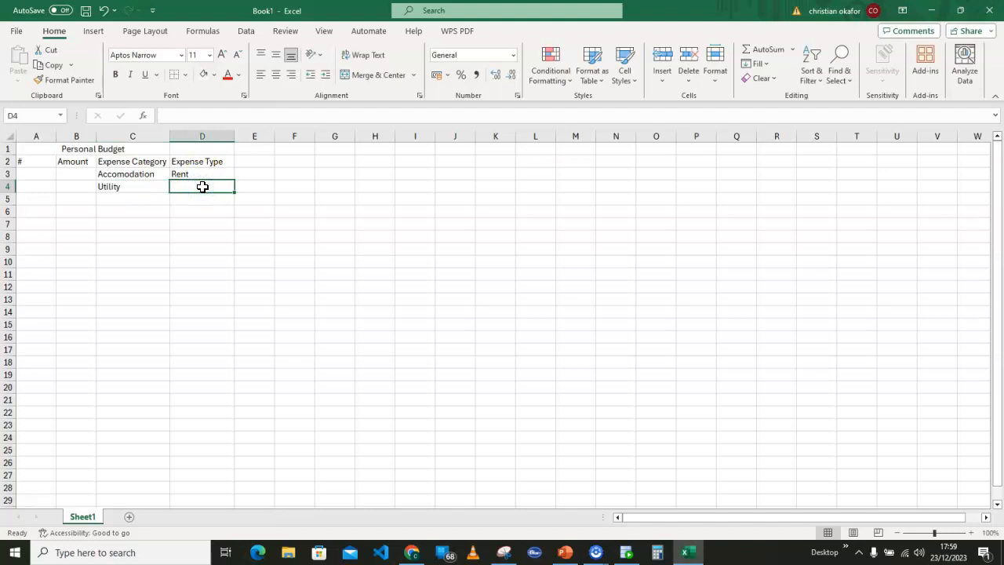
pyautogui.write('electricity')
# Add a third expense in row 5 with category Entertainment and type Concerts
pyautogui.click(115, 200)
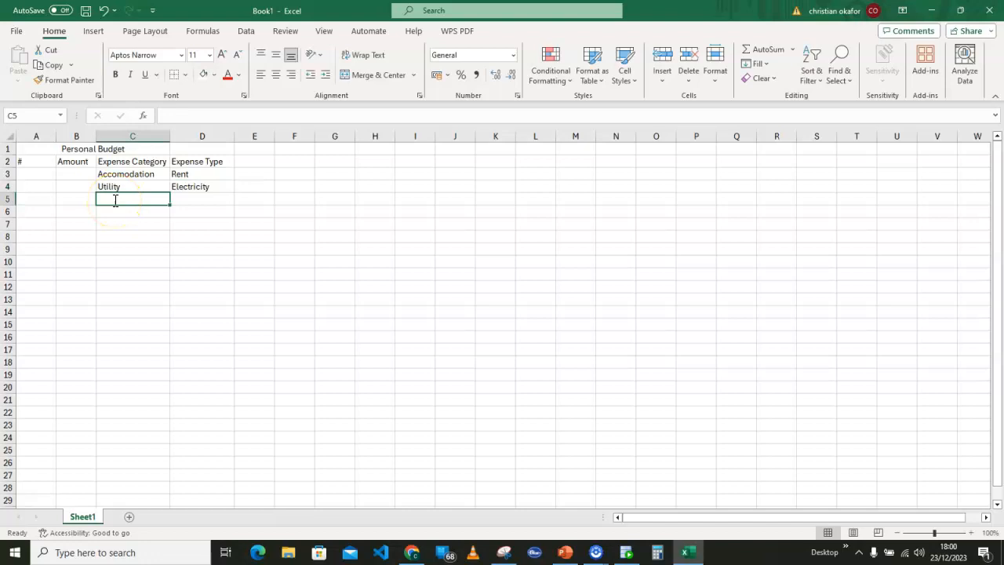
pyautogui.write('Entertainment')
pyautogui.press('Tab')
pyautogui.write('Con')
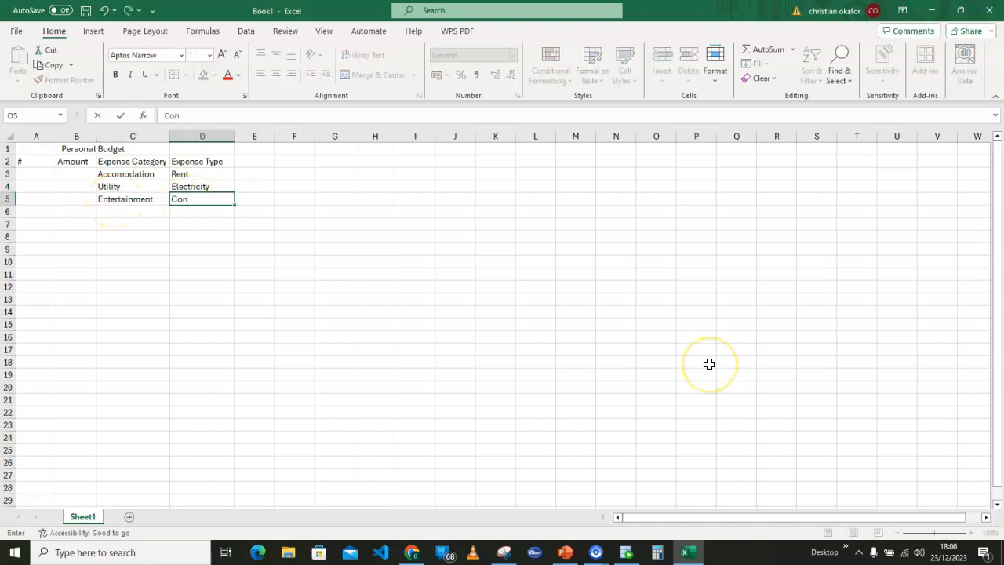
pyautogui.write('certs')
pyautogui.click(262, 248)
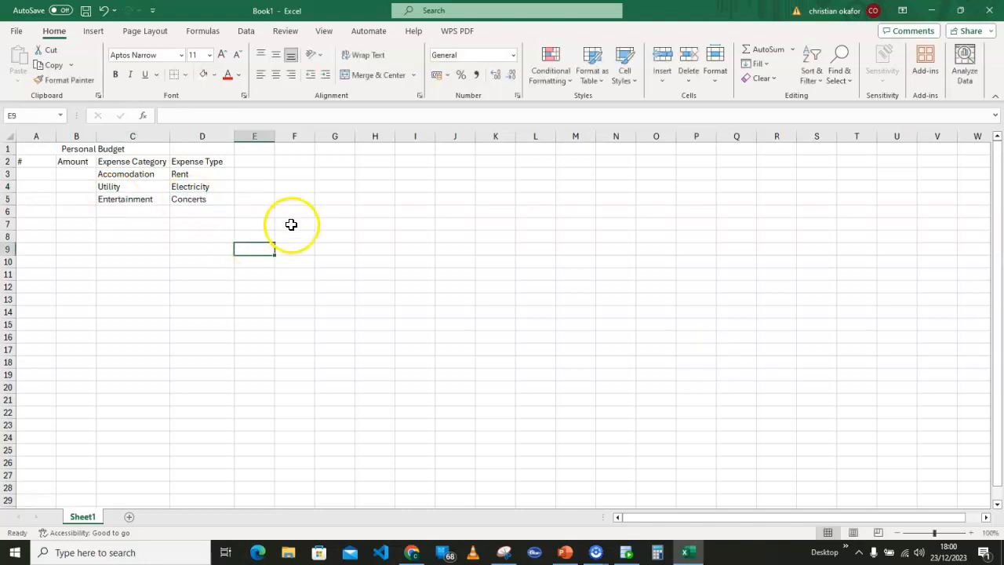
pyautogui.click(33, 173)
pyautogui.press('Right')
pyautogui.press('Down')
pyautogui.press('Down')
pyautogui.press('Down')
pyautogui.press('Down')
pyautogui.press('Down')
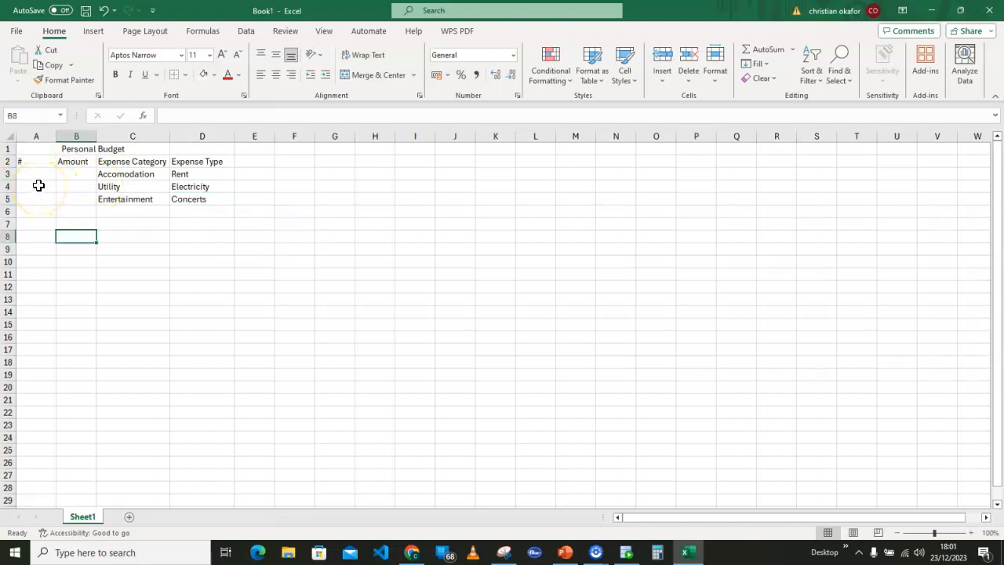
# Number the three expense rows 1 to 3 in A3:A5 by entering 1 and filling it down as a series
pyautogui.click(39, 171)
pyautogui.write('1')
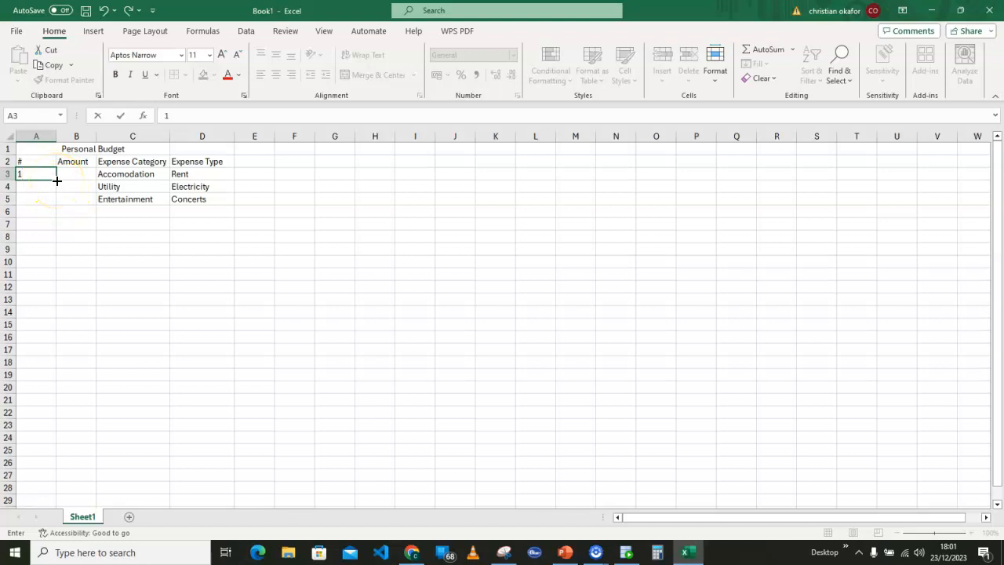
pyautogui.moveTo(57, 180); pyautogui.dragTo(56, 208)
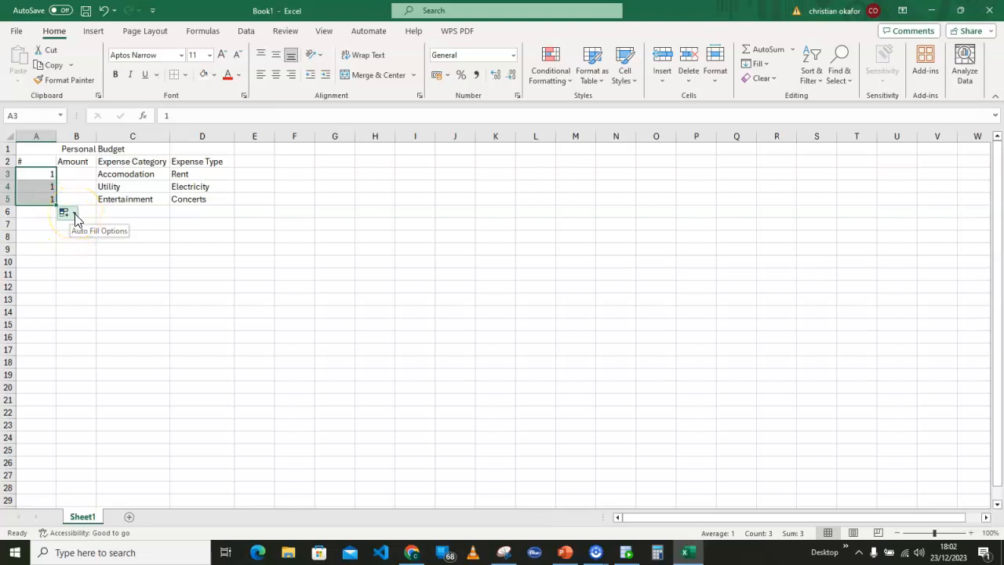
pyautogui.click(73, 216)
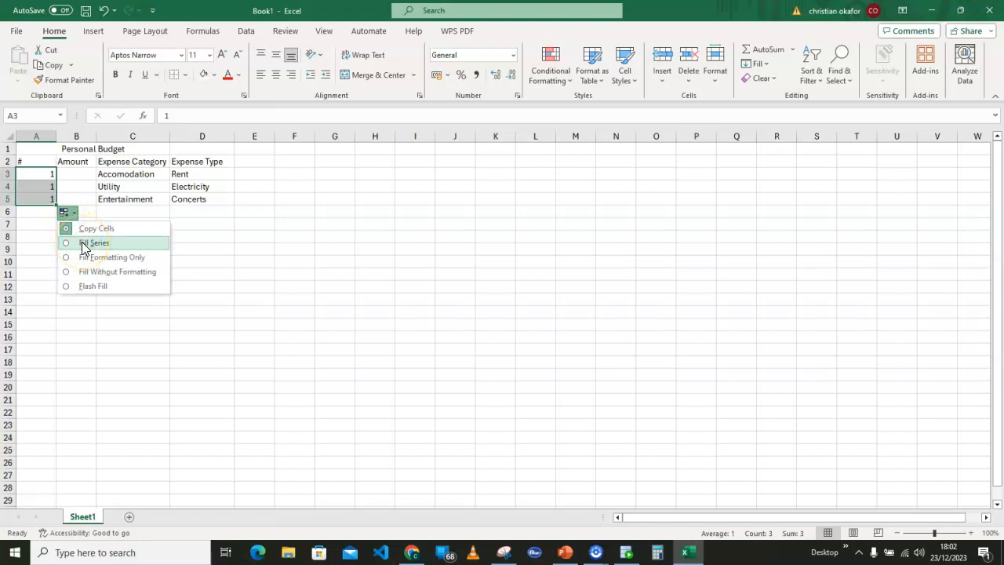
pyautogui.click(84, 245)
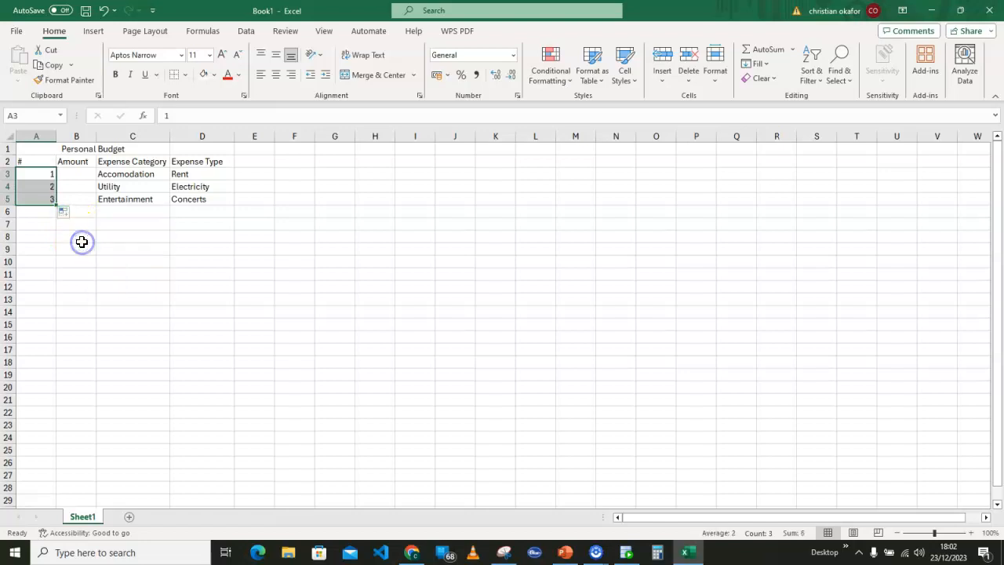
pyautogui.click(193, 273)
pyautogui.click(79, 173)
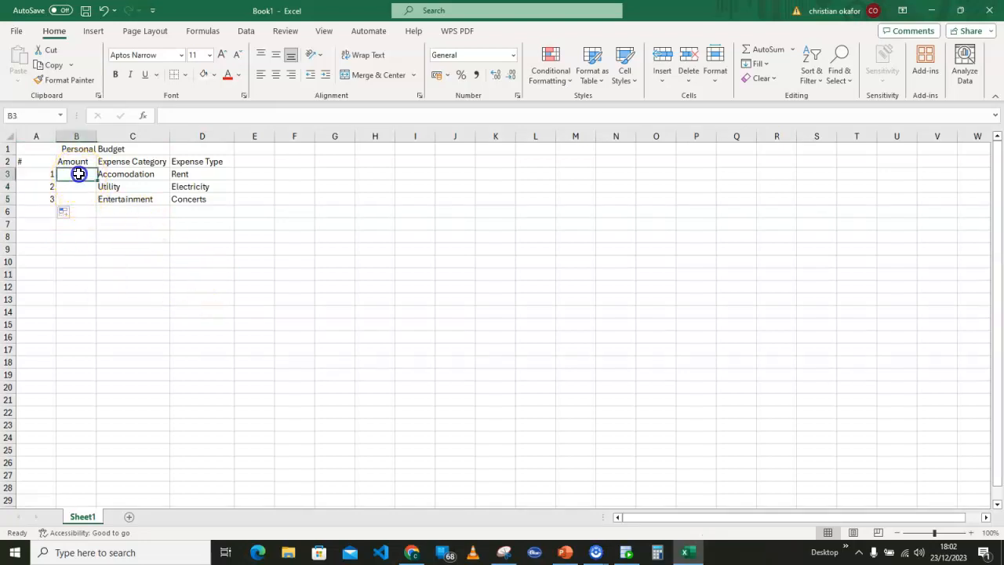
pyautogui.write('456')
pyautogui.press('Return')
pyautogui.click(471, 57)
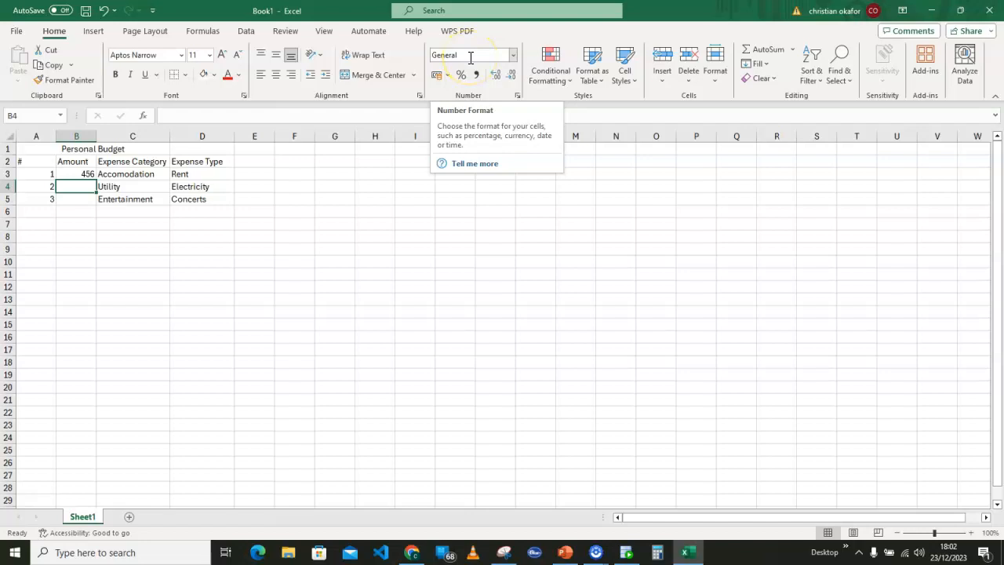
pyautogui.click(80, 172)
pyautogui.press('Delete')
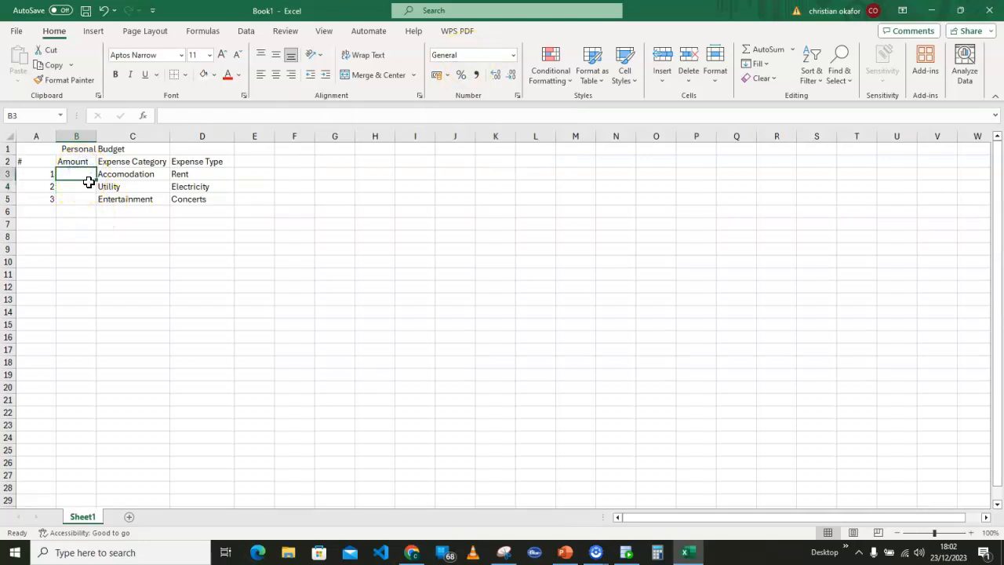
# Apply the Currency number format to the Amount cells B3:B5
pyautogui.click(96, 179)
pyautogui.moveTo(96, 179); pyautogui.dragTo(96, 206)
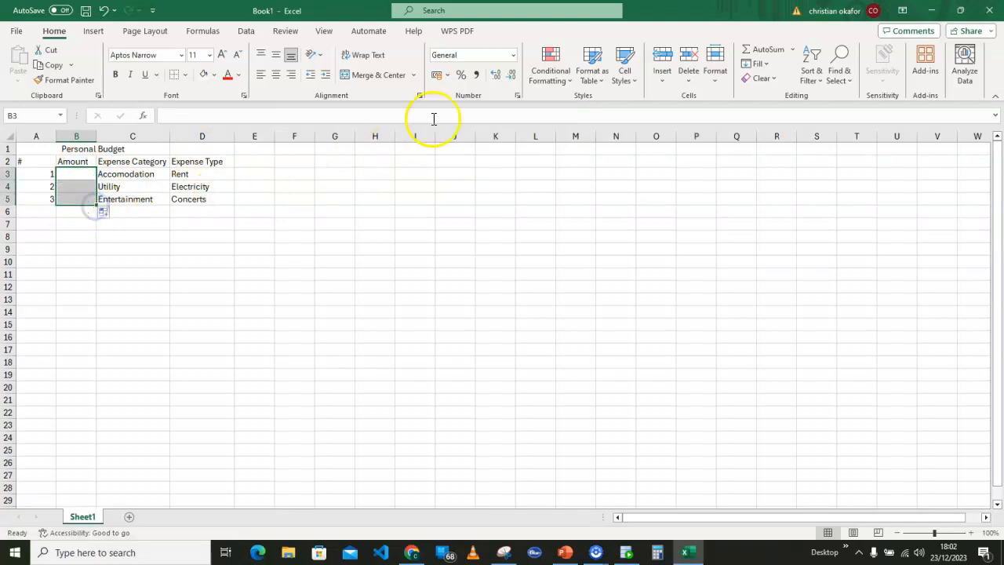
pyautogui.click(514, 57)
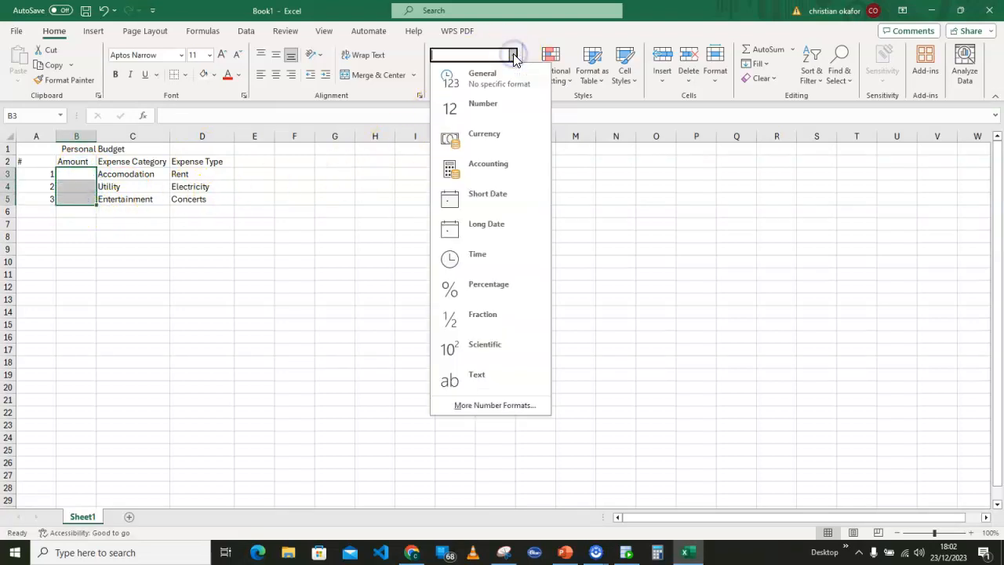
pyautogui.click(486, 135)
# Enter the expense amounts 1000, 253 and 523 in cells B3, B4 and B5
pyautogui.click(67, 175)
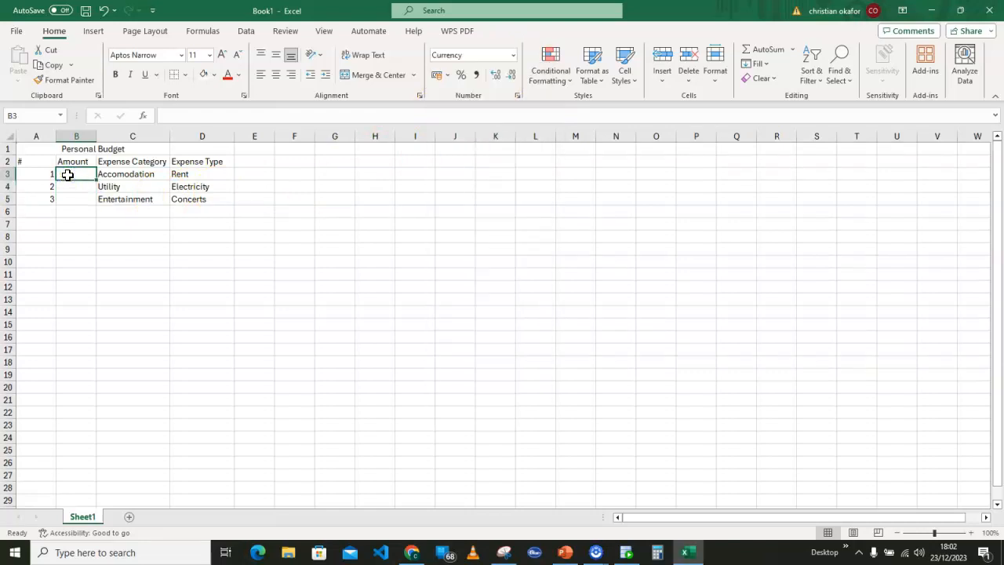
pyautogui.write('1000')
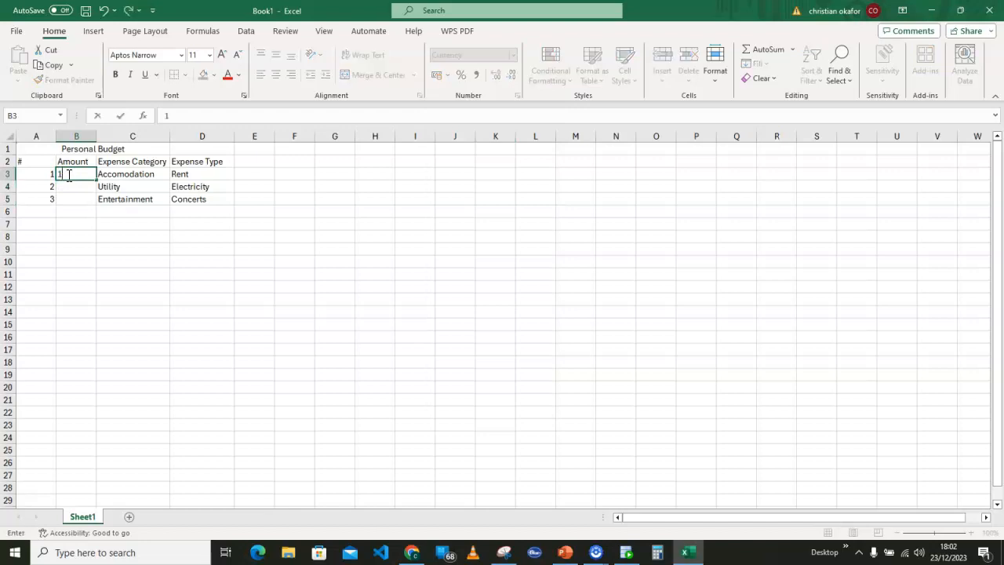
pyautogui.click(80, 186)
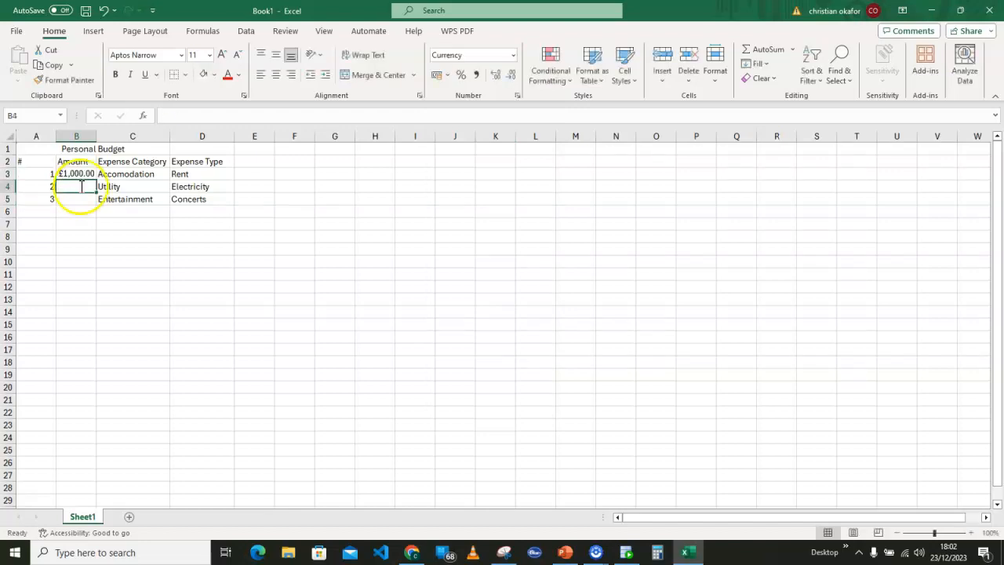
pyautogui.write('2')
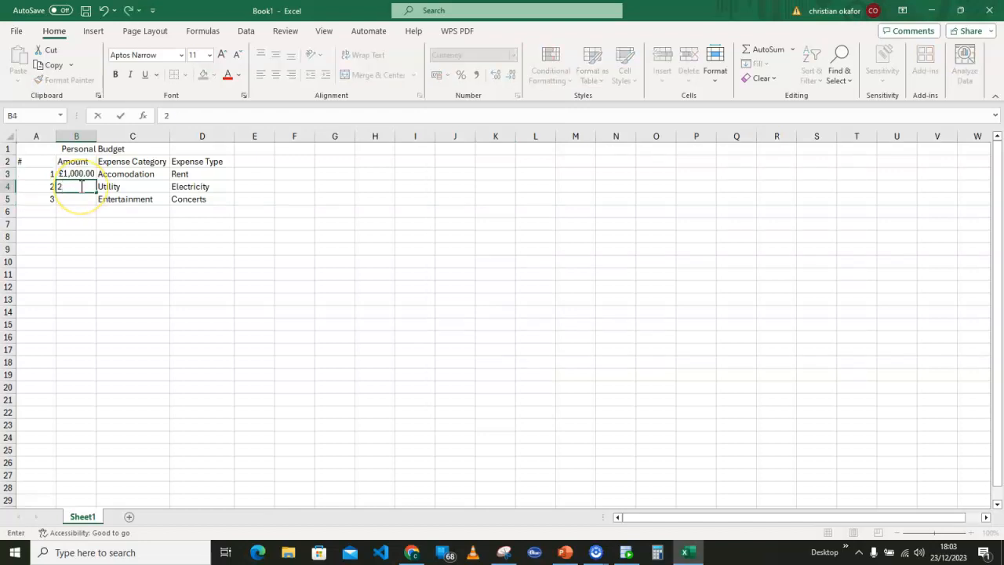
pyautogui.write('53')
pyautogui.click(80, 199)
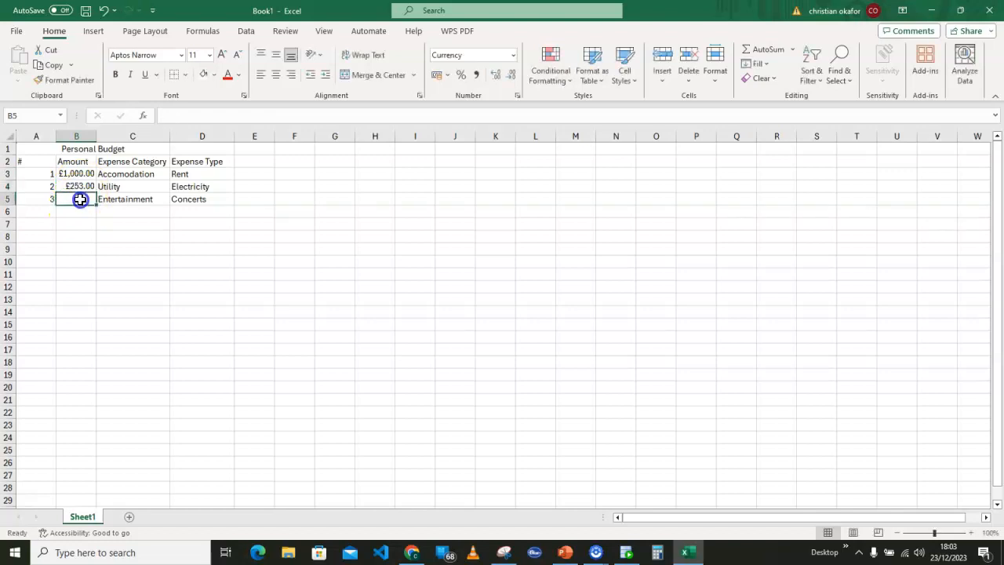
pyautogui.write('523')
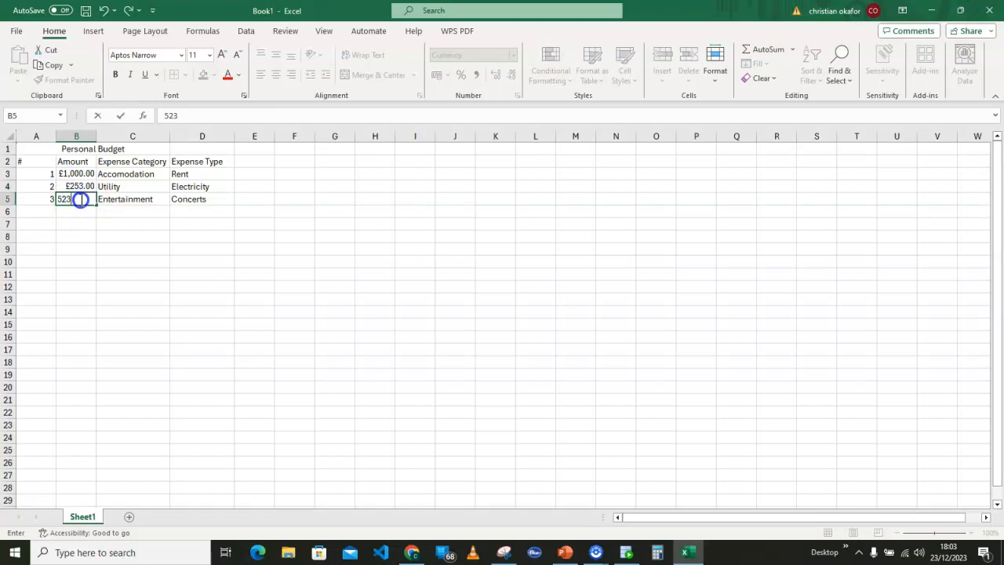
pyautogui.click(133, 236)
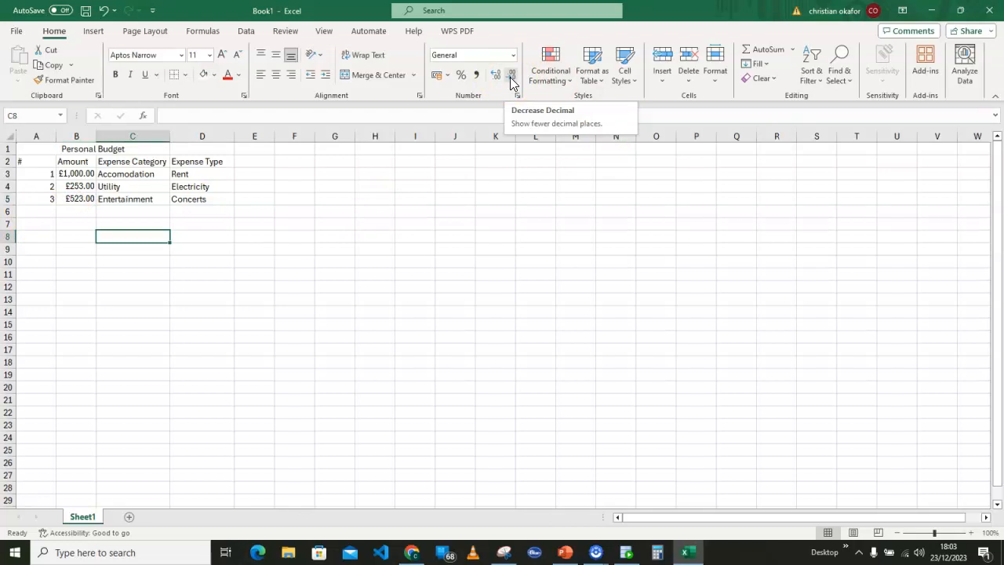
# Try increasing and decreasing the decimal places of the Rent amount in B3, ending with two decimals
pyautogui.click(77, 174)
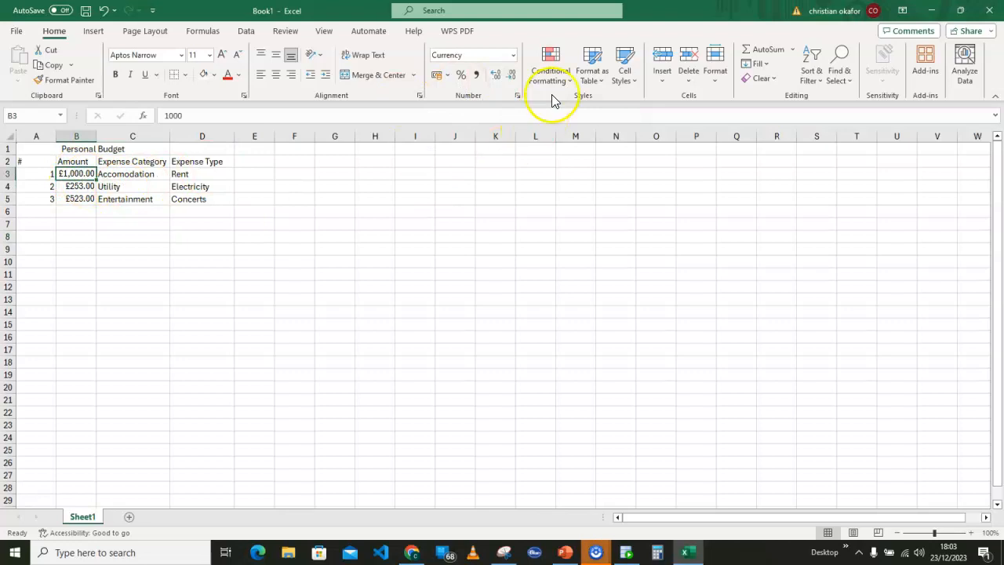
pyautogui.click(495, 78)
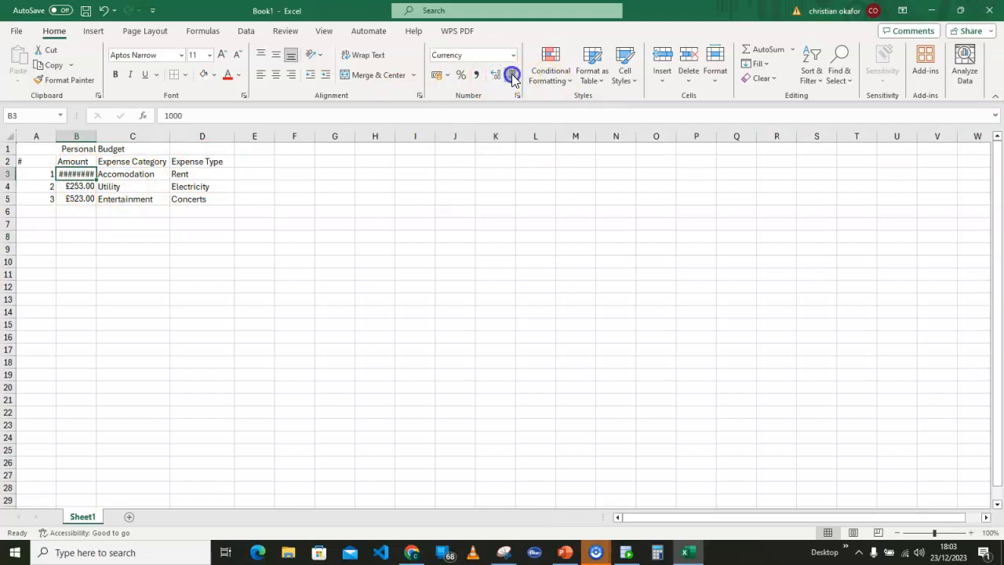
pyautogui.click(512, 79)
pyautogui.click(496, 77)
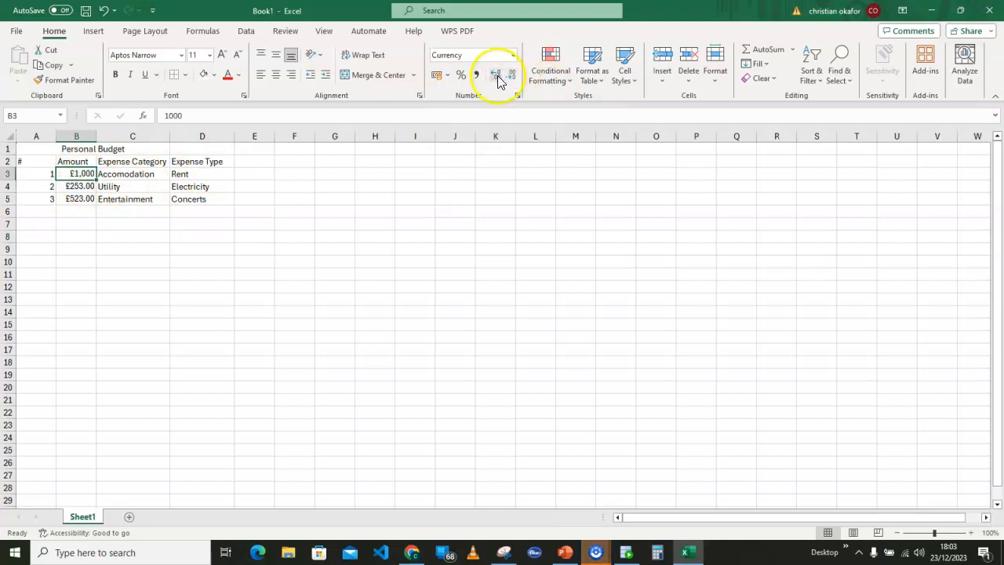
pyautogui.click(497, 78)
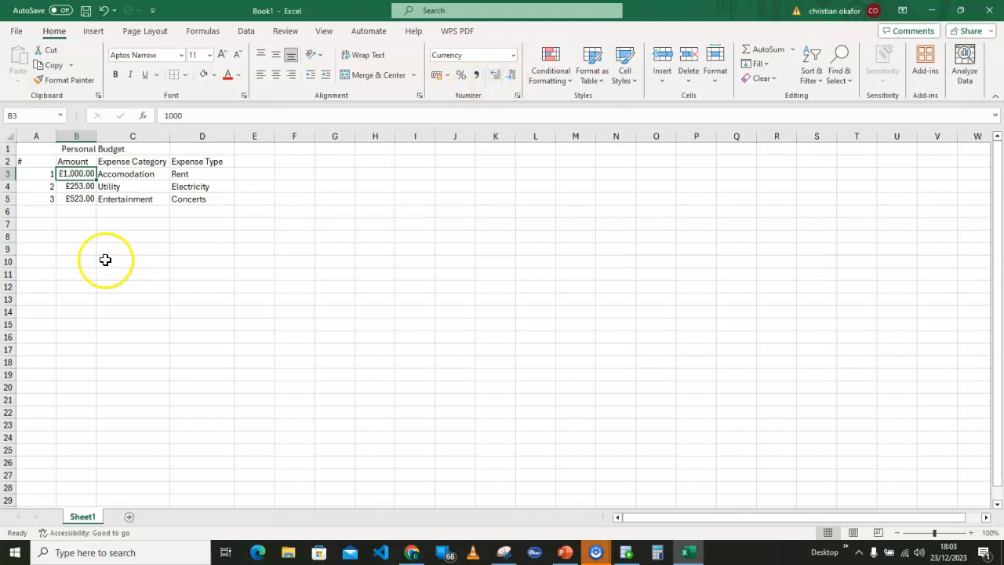
# Add a total row labelled Amount in A6, with the sum of B3:B5 in B6
pyautogui.click(34, 211)
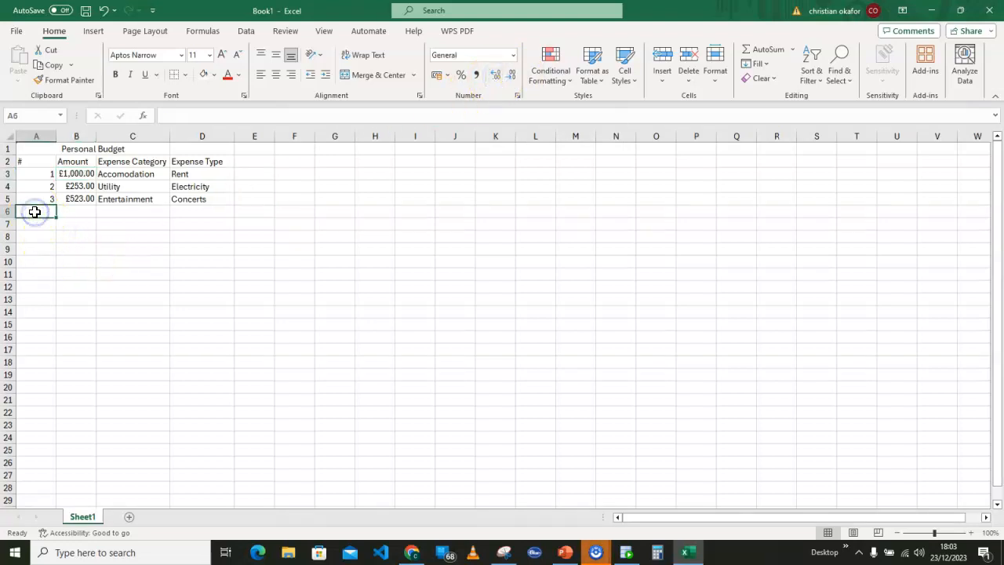
pyautogui.write('Amount')
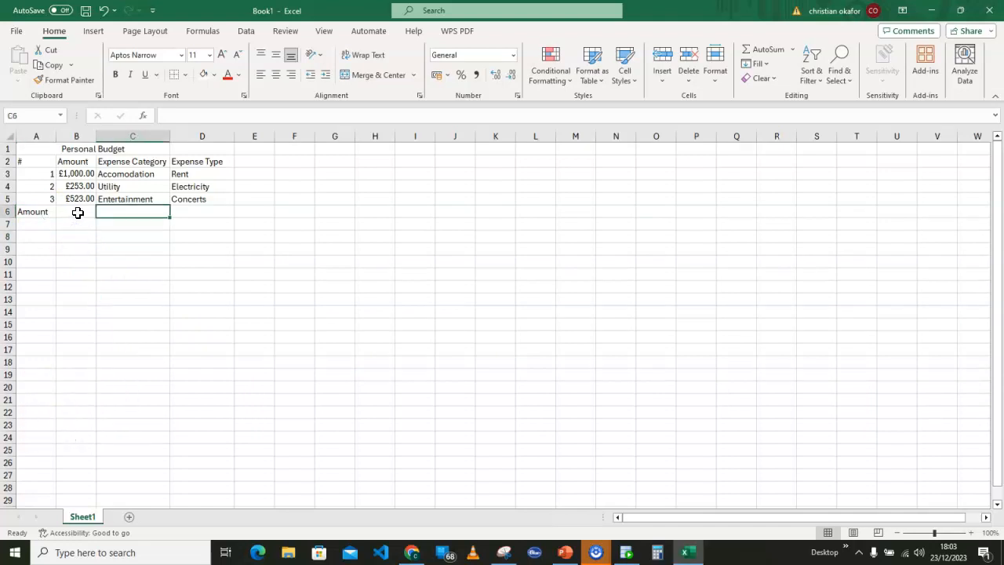
pyautogui.click(72, 214)
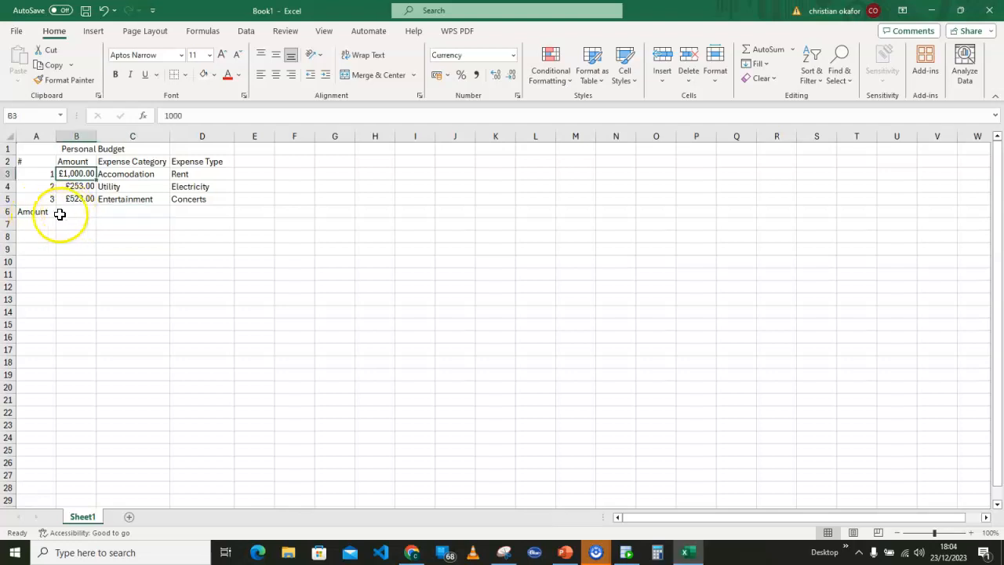
pyautogui.click(74, 212)
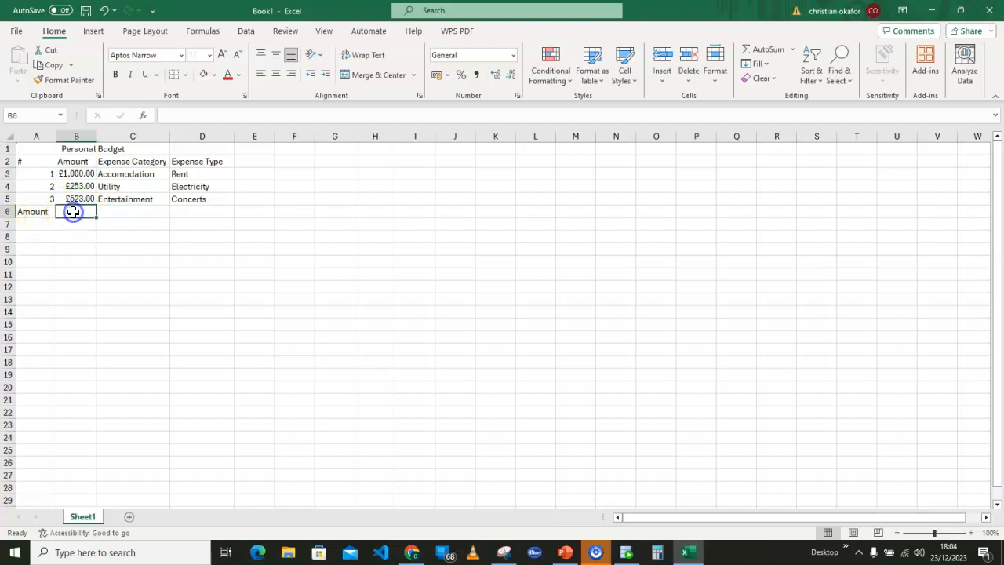
pyautogui.click(793, 50)
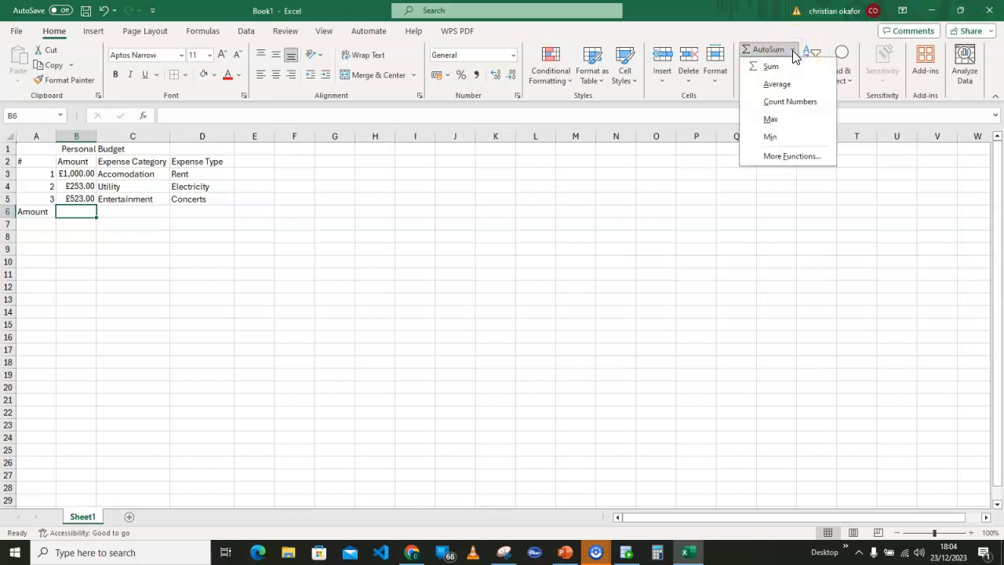
pyautogui.click(779, 69)
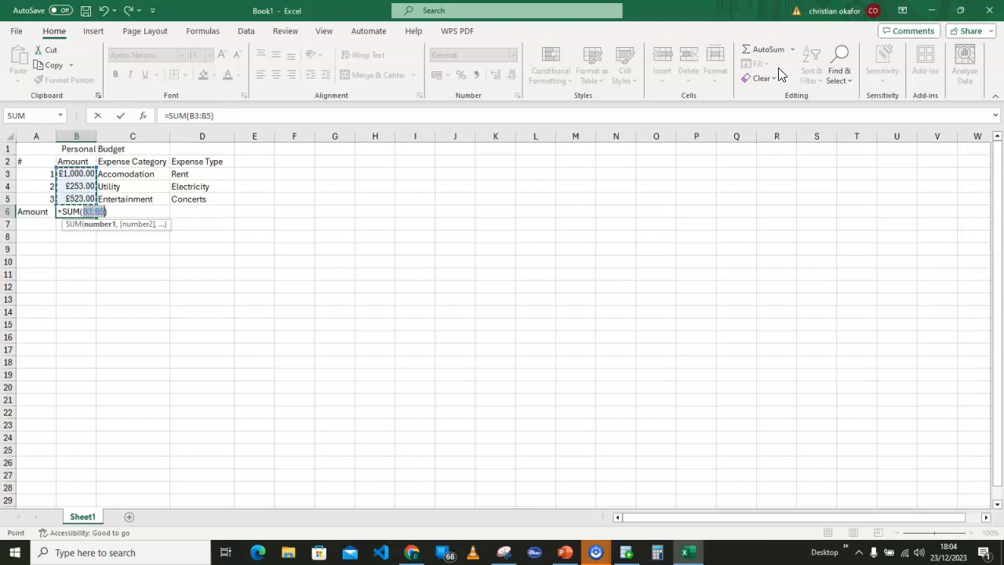
pyautogui.press('Return')
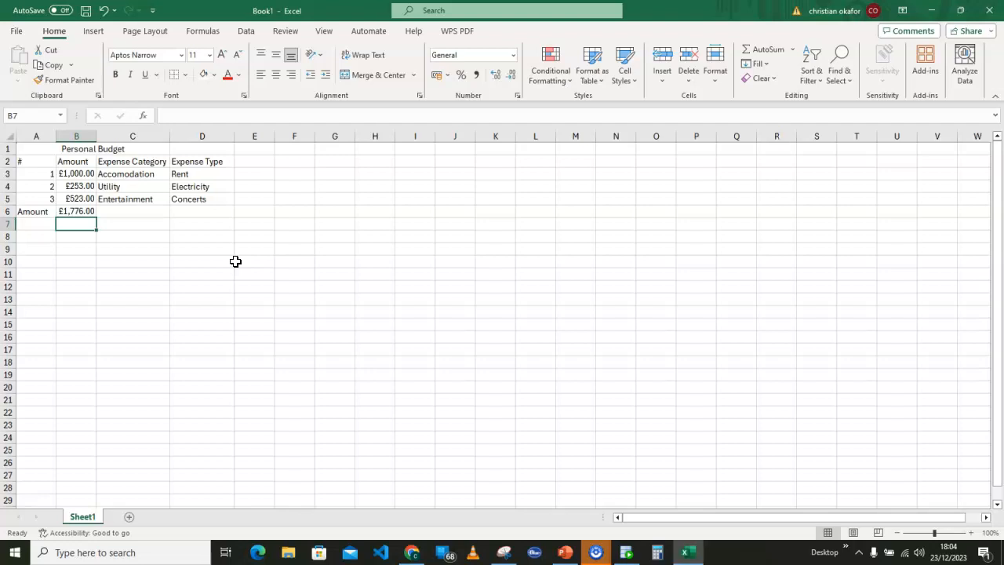
# Apply all borders to the budget table in A1:D6
pyautogui.click(24, 148)
pyautogui.moveTo(23, 148); pyautogui.dragTo(210, 210)
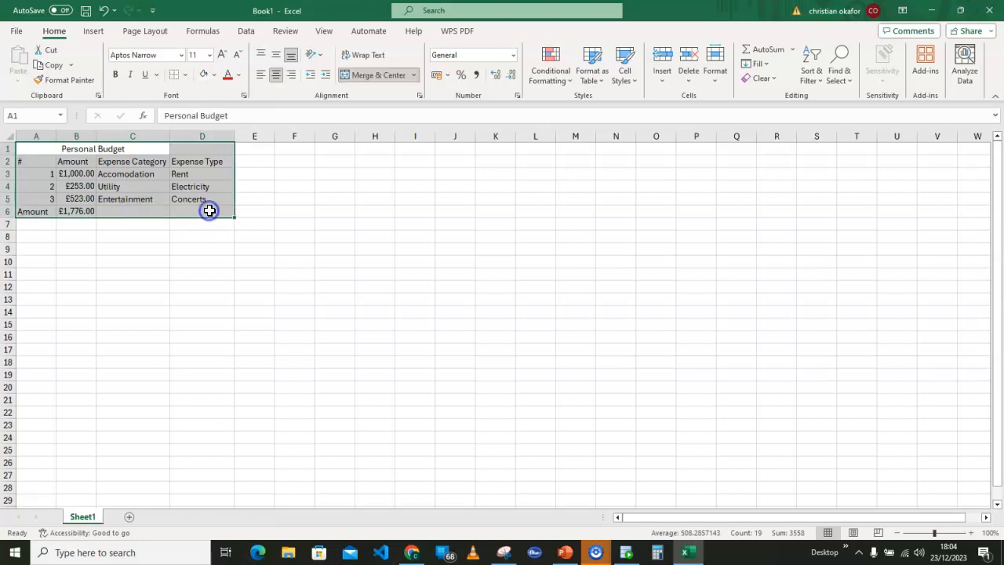
pyautogui.click(185, 76)
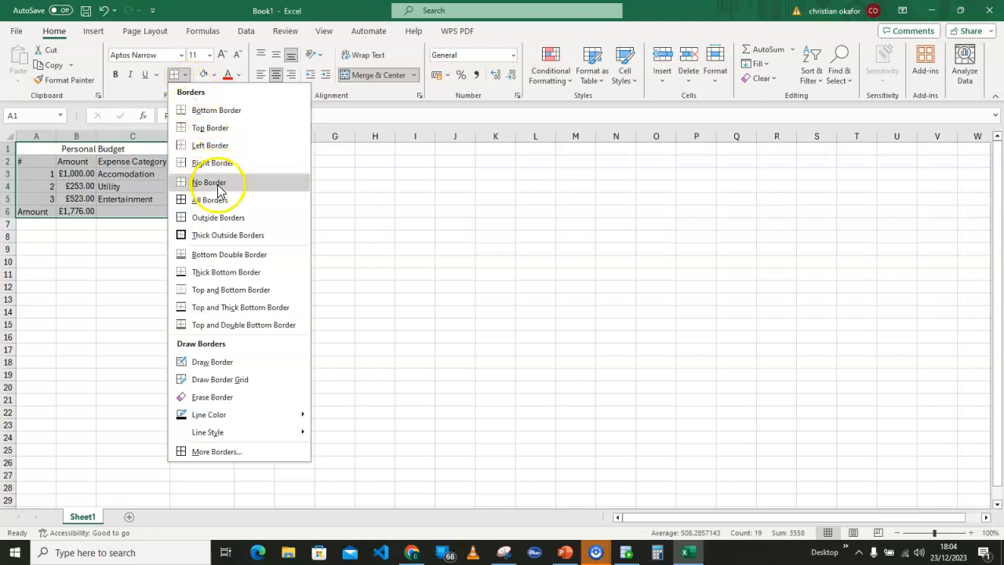
pyautogui.click(212, 201)
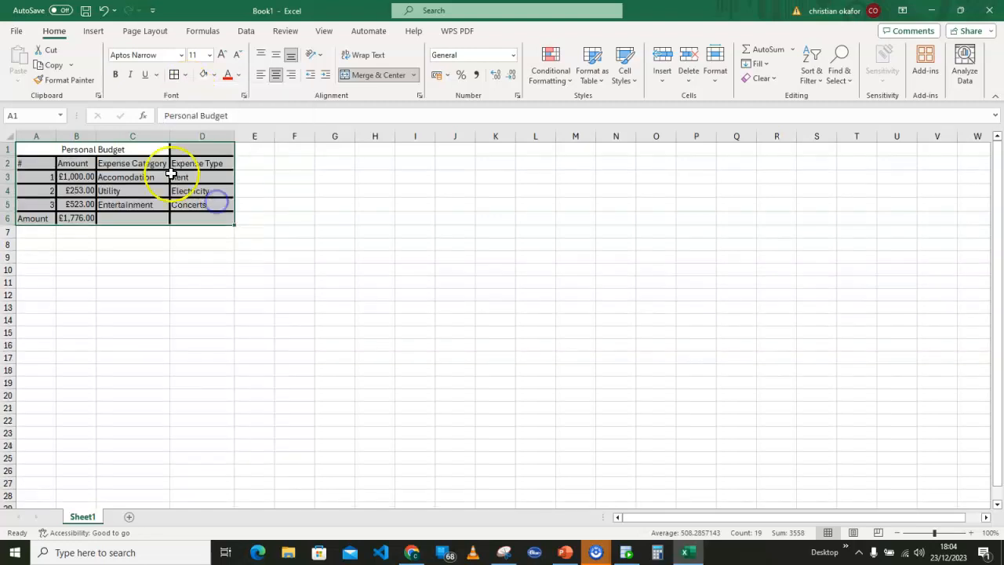
# Set the border line colour to dark orange and redraw the borders of the whole table A1:D6 with it
pyautogui.click(186, 78)
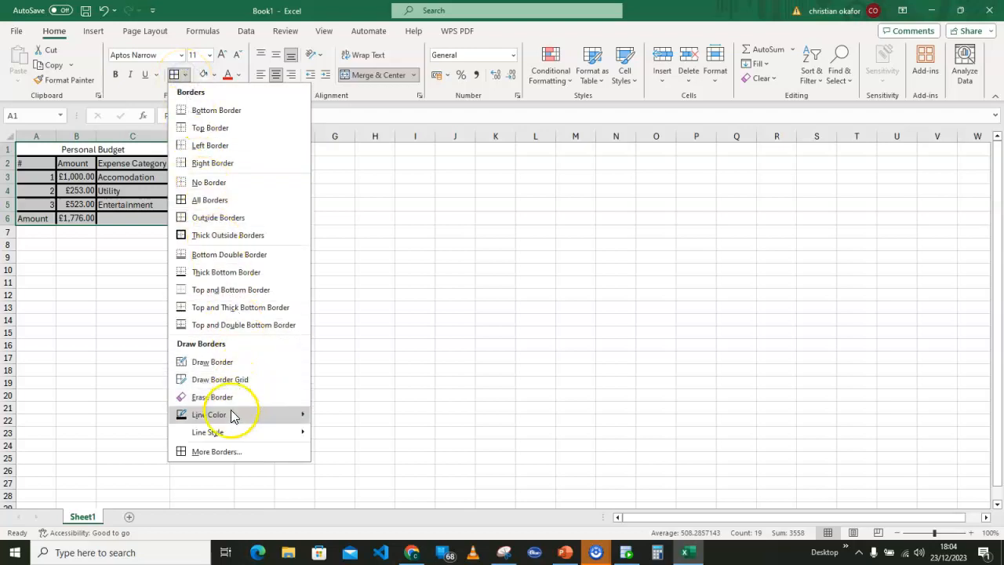
pyautogui.moveTo(229, 432)
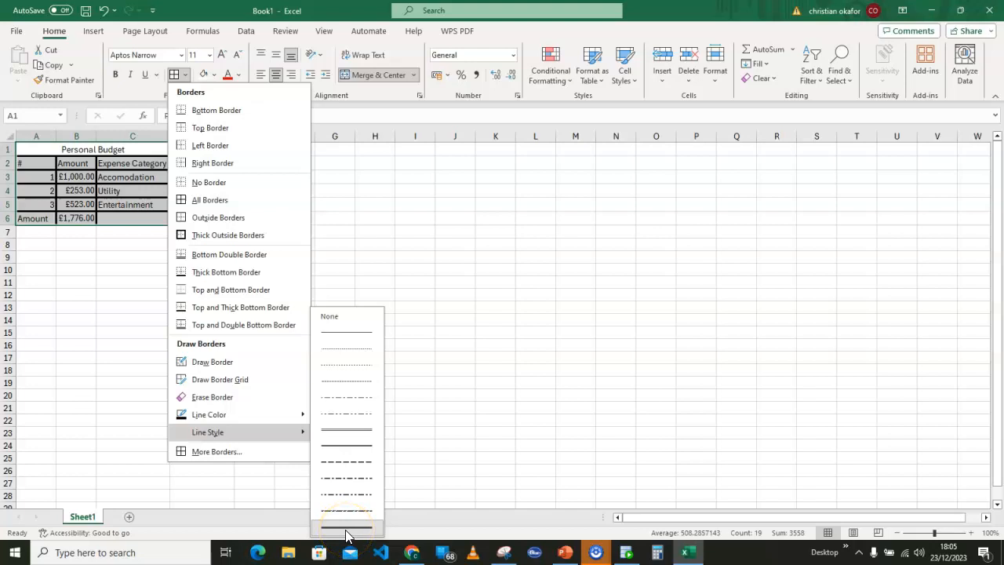
pyautogui.moveTo(205, 416)
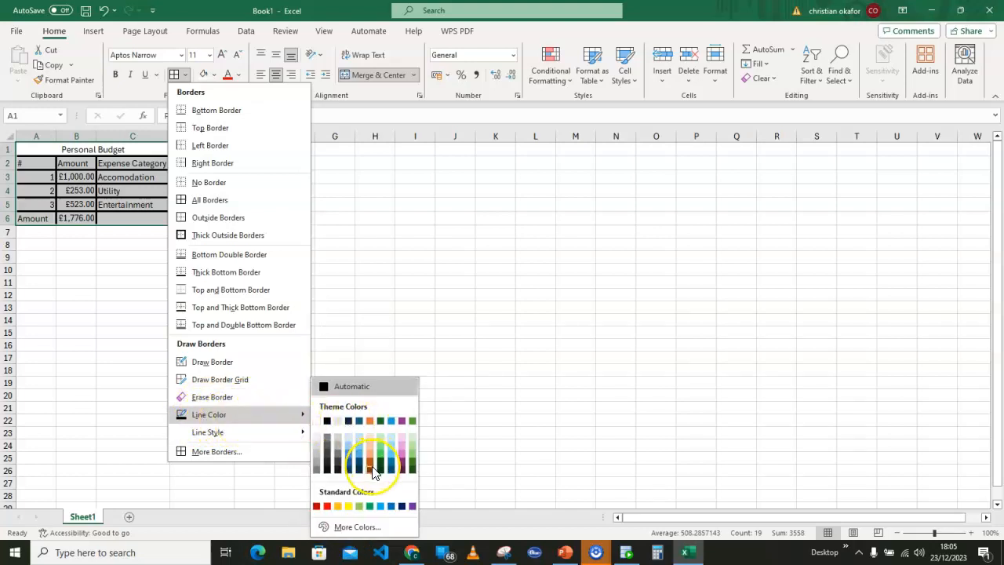
pyautogui.click(372, 468)
pyautogui.click(149, 156)
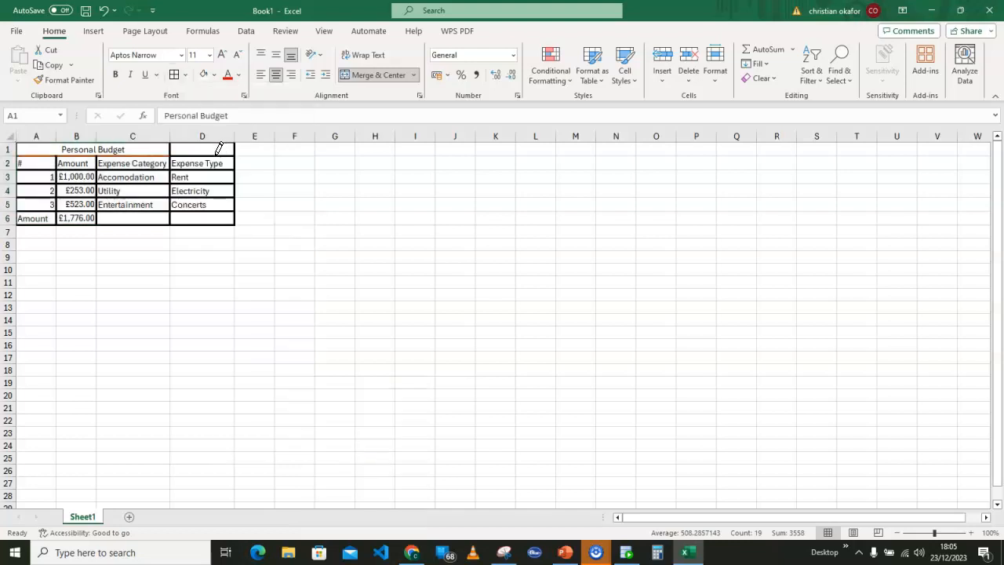
pyautogui.moveTo(217, 155); pyautogui.dragTo(171, 143)
pyautogui.click(174, 75)
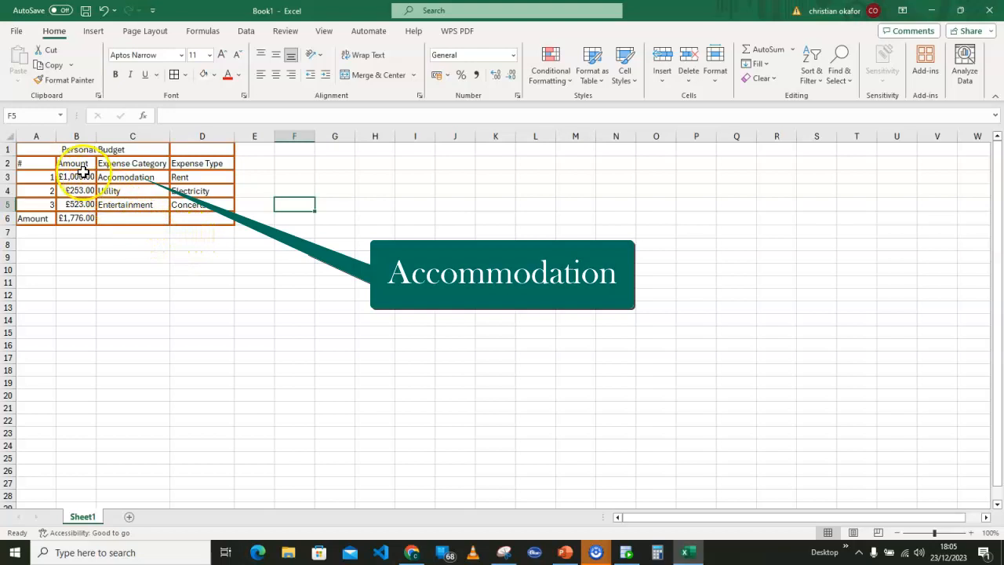
# Enlarge the Personal Budget title in A1 to font size 24
pyautogui.click(25, 149)
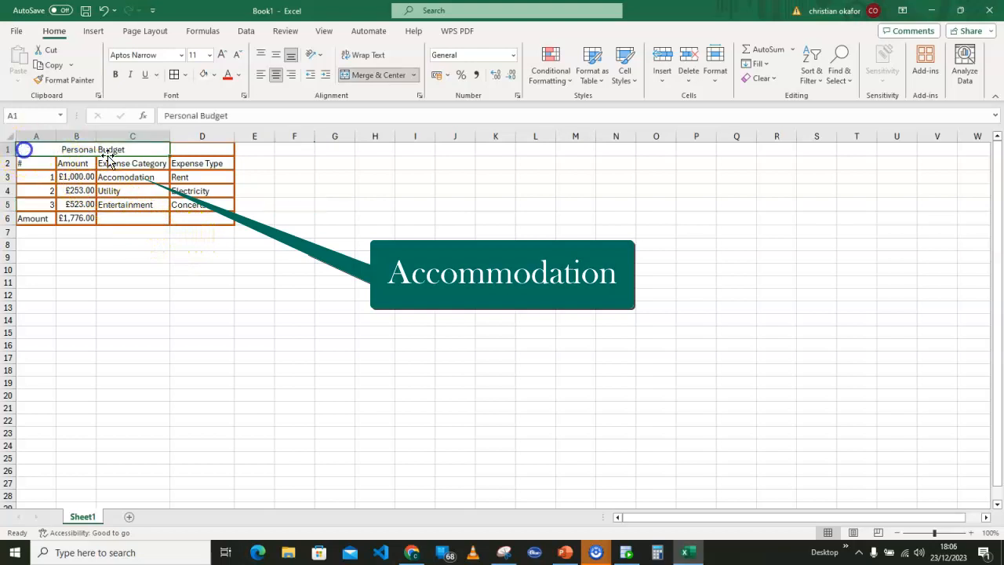
pyautogui.click(221, 56)
pyautogui.click(221, 56)
pyautogui.click(221, 56)
pyautogui.click(222, 57)
pyautogui.click(221, 56)
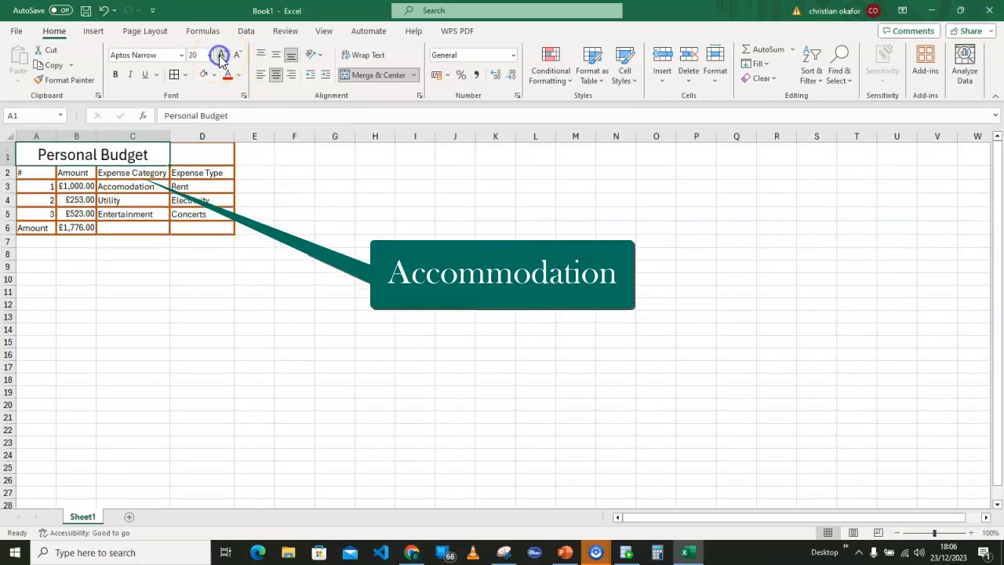
pyautogui.click(221, 57)
pyautogui.click(221, 57)
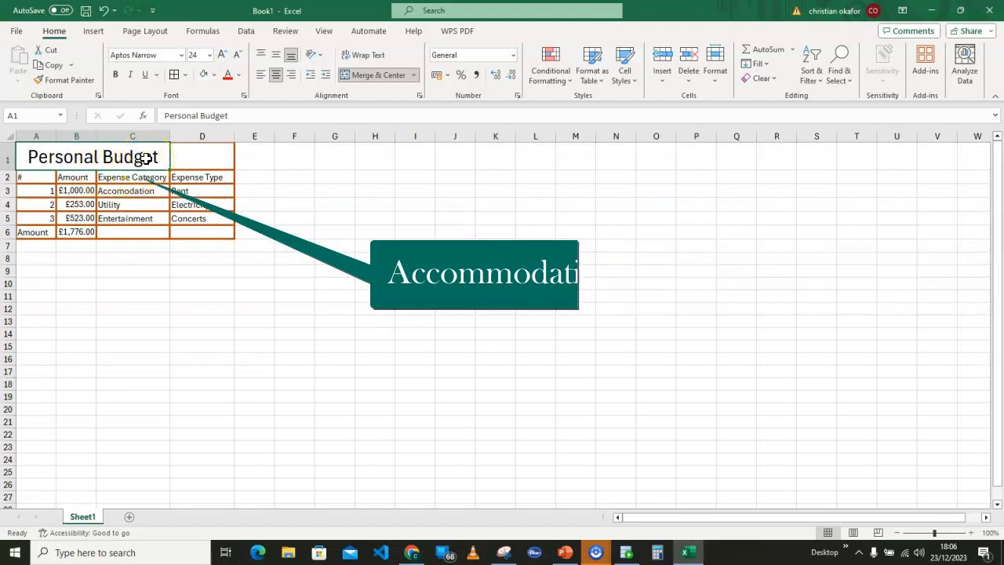
# Give the Personal Budget title cell a blue fill and make its text white and bold
pyautogui.click(214, 78)
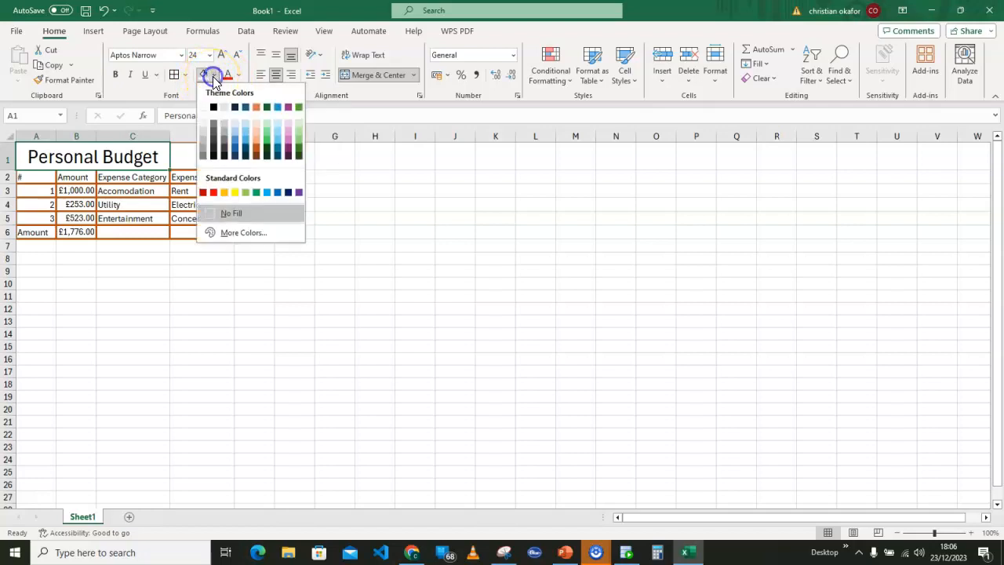
pyautogui.click(233, 143)
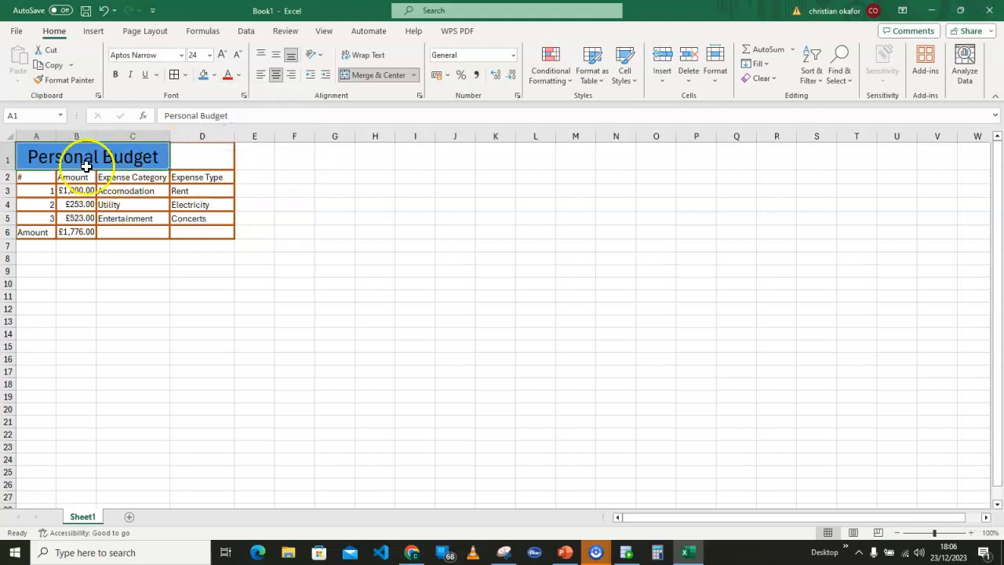
pyautogui.click(239, 75)
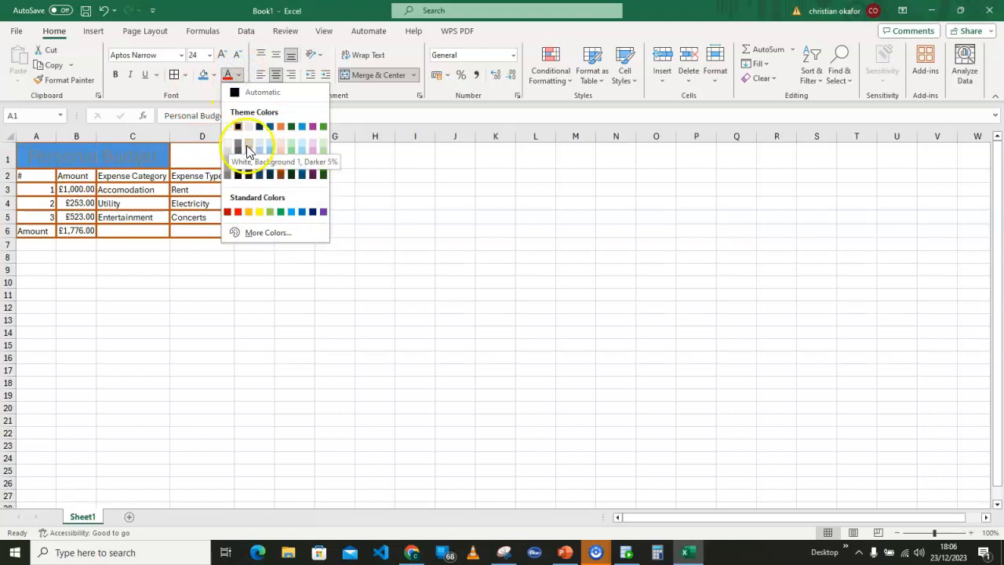
pyautogui.click(229, 127)
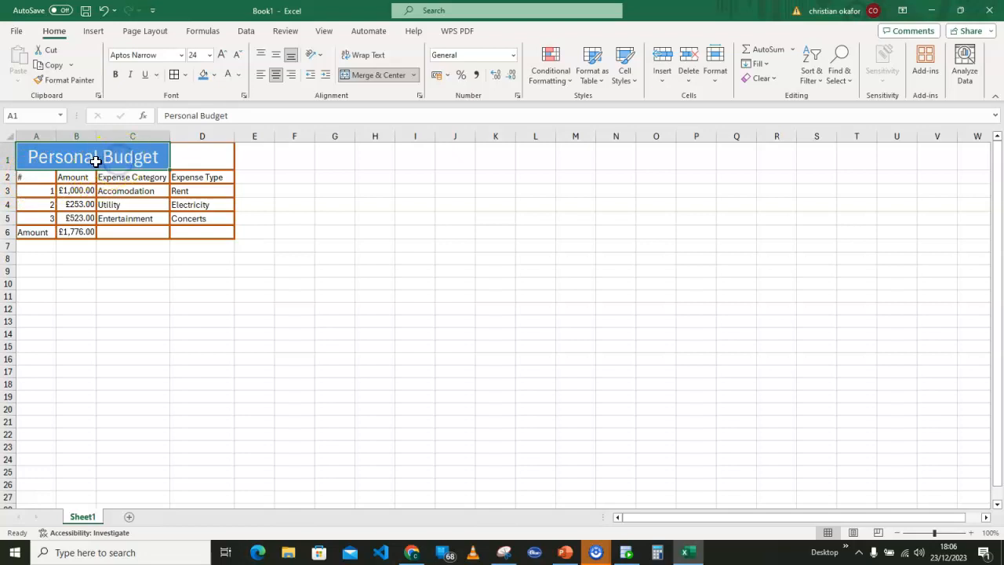
pyautogui.click(116, 76)
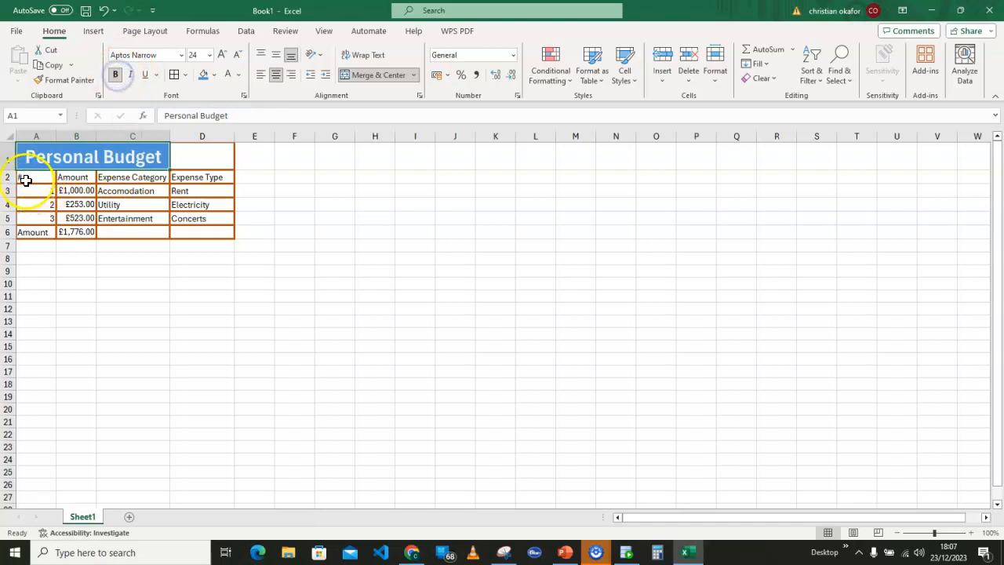
# Make the column headers in A2:D2 bold and enlarge them to font size 36
pyautogui.moveTo(20, 178); pyautogui.dragTo(202, 176)
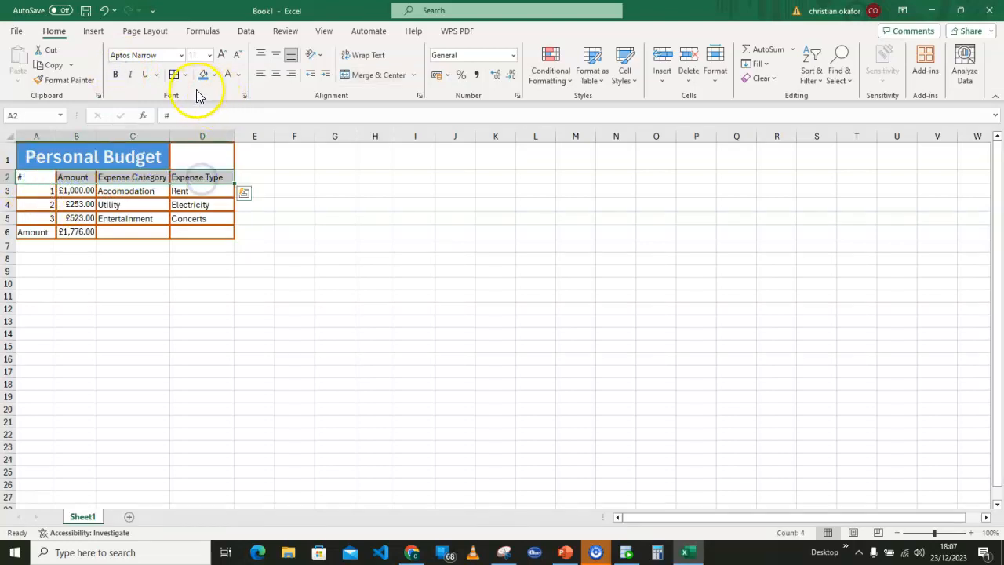
pyautogui.click(116, 79)
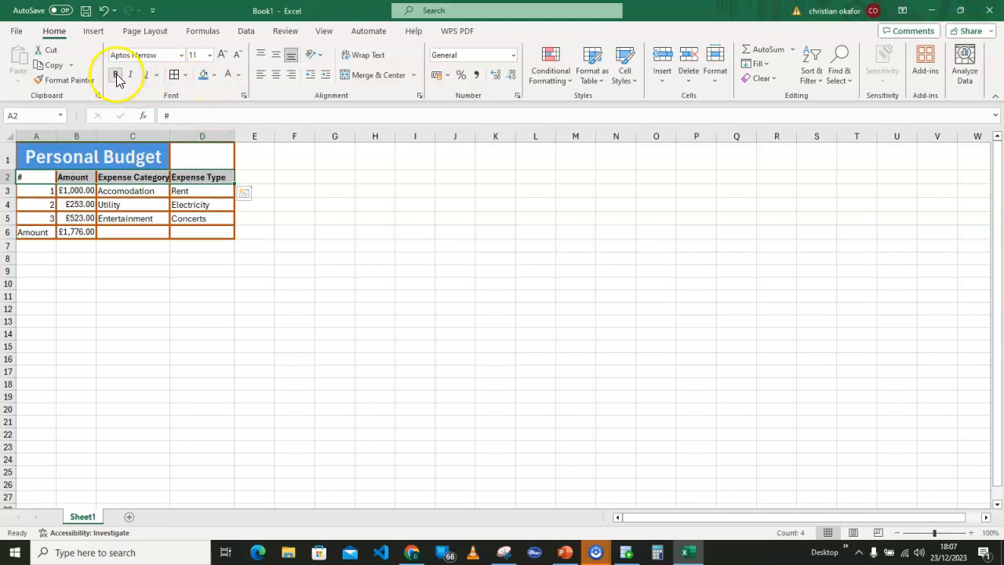
pyautogui.click(222, 57)
pyautogui.click(223, 56)
pyautogui.click(222, 57)
pyautogui.click(223, 57)
pyautogui.click(223, 56)
pyautogui.click(223, 56)
pyautogui.click(223, 56)
pyautogui.click(222, 56)
pyautogui.click(222, 56)
pyautogui.click(223, 57)
pyautogui.click(223, 56)
pyautogui.click(236, 55)
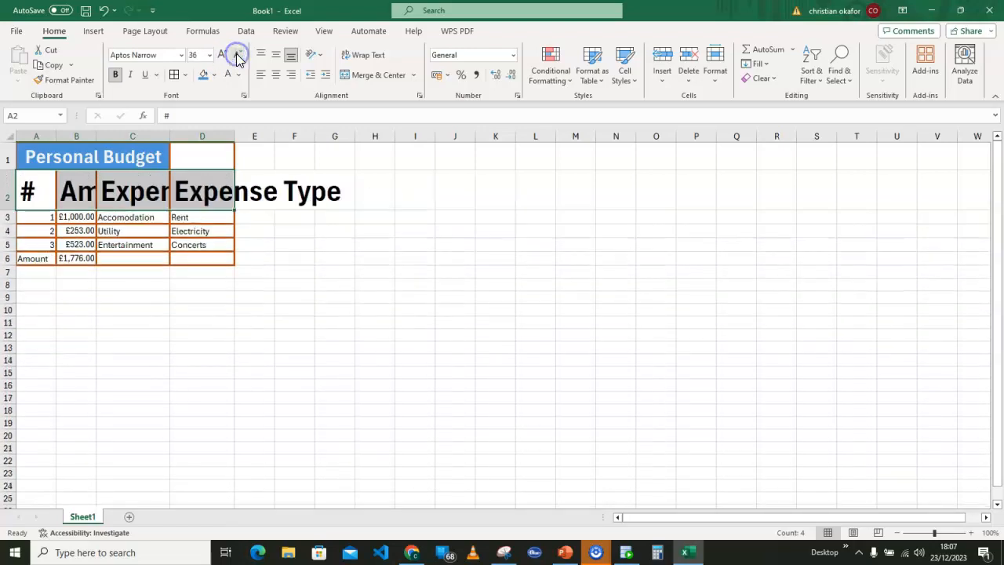
# Widen columns B, C and D so the enlarged Amount, Expense Category and Expense Type headers fit
pyautogui.click(265, 177)
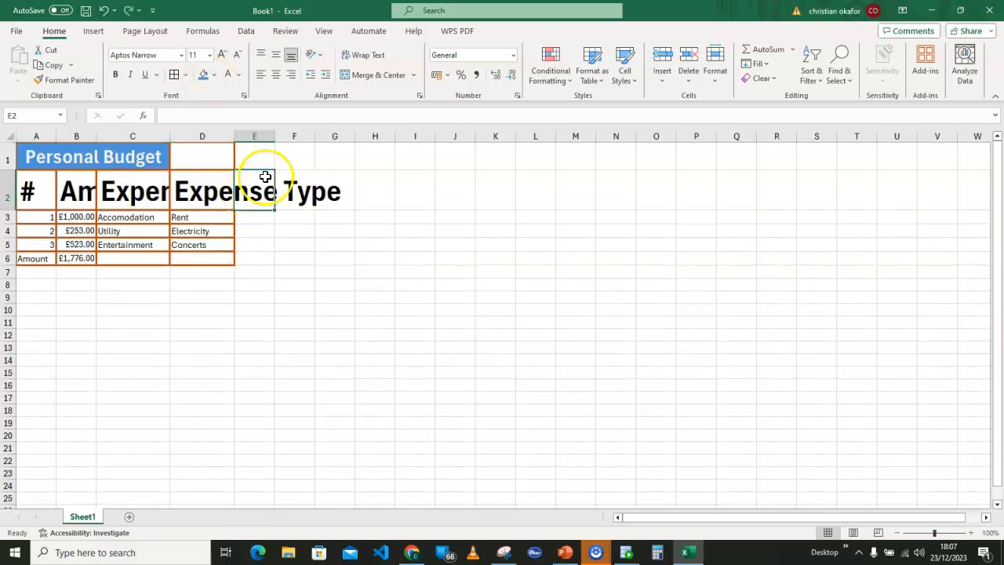
pyautogui.moveTo(237, 138); pyautogui.dragTo(344, 139)
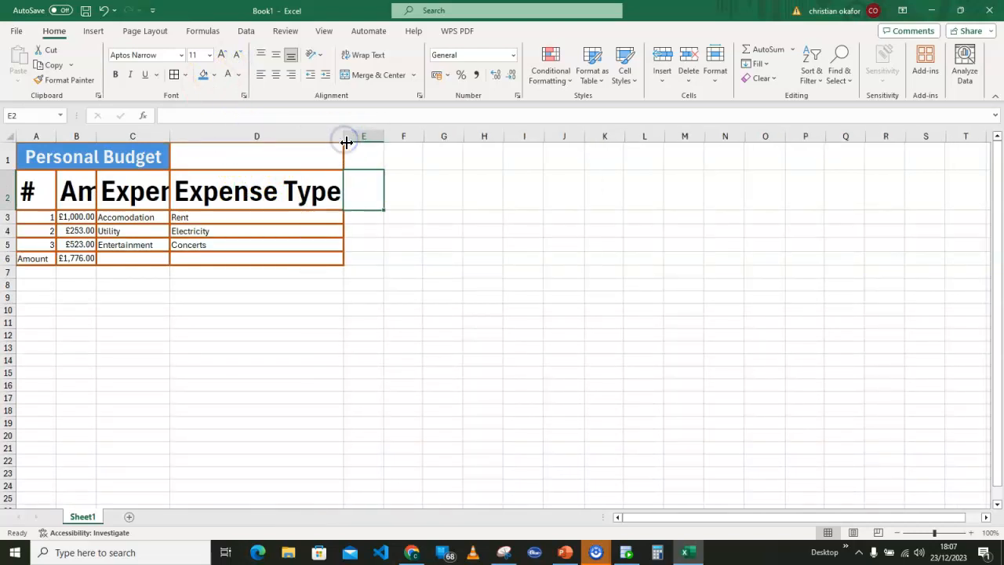
pyautogui.click(76, 191)
pyautogui.moveTo(96, 136); pyautogui.dragTo(174, 135)
pyautogui.moveTo(248, 135); pyautogui.dragTo(460, 142)
pyautogui.click(324, 329)
# Enlarge the text in A3:D6 to font size 20 and widen column A to fit the Amount label
pyautogui.moveTo(36, 218); pyautogui.dragTo(606, 215)
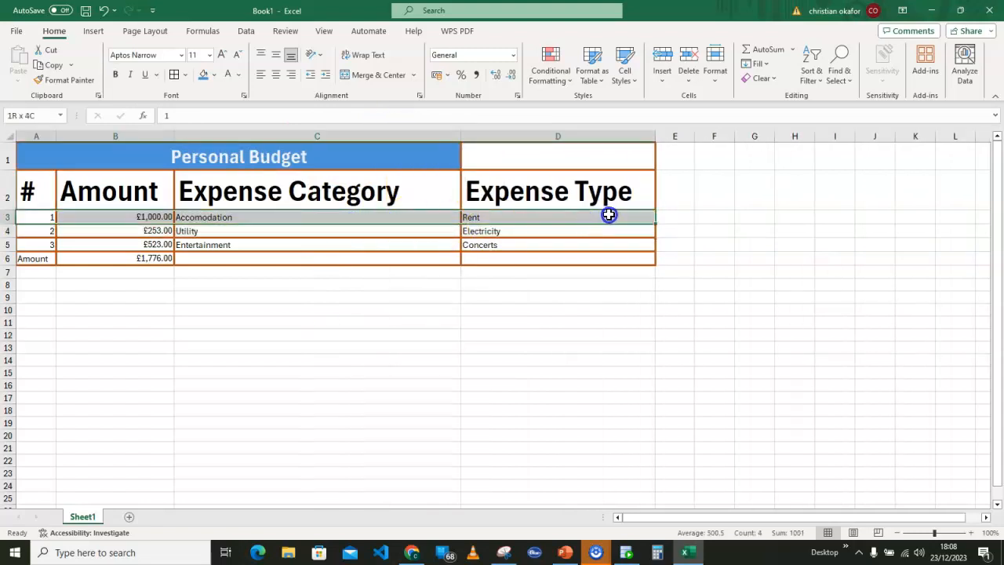
pyautogui.click(222, 54)
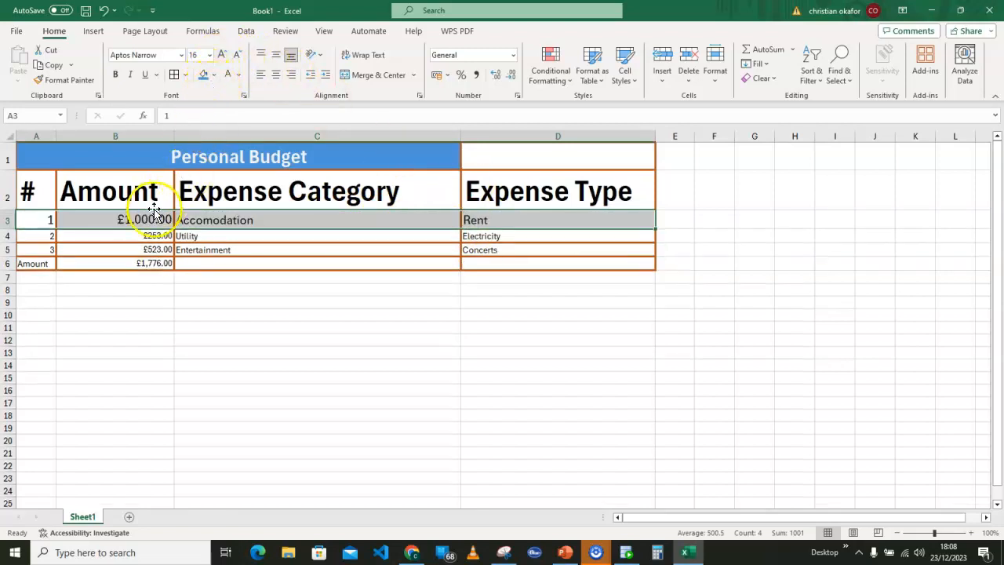
pyautogui.click(25, 215)
pyautogui.moveTo(25, 215); pyautogui.dragTo(253, 244)
pyautogui.moveTo(350, 244); pyautogui.dragTo(591, 259)
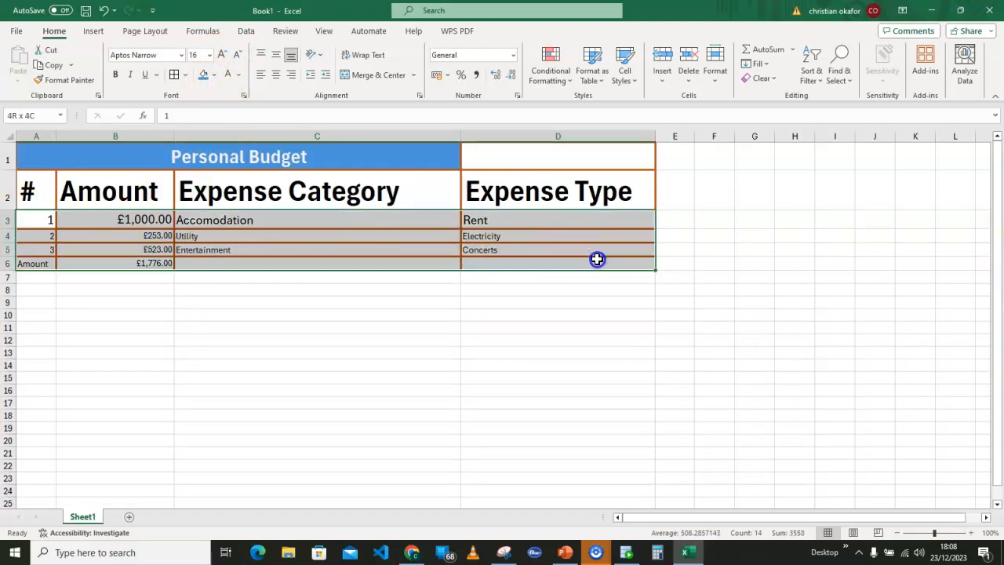
pyautogui.click(222, 55)
pyautogui.click(222, 55)
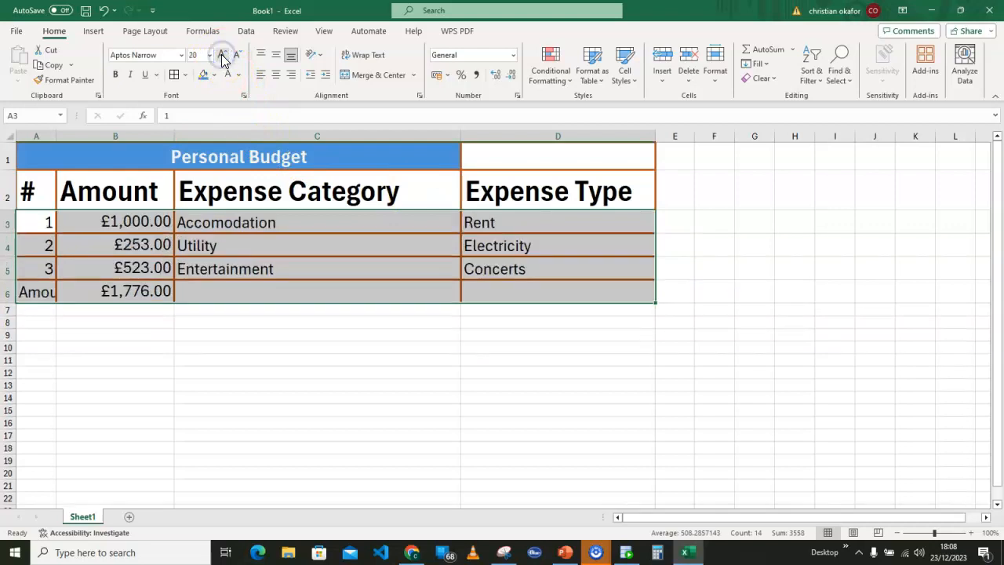
pyautogui.click(706, 358)
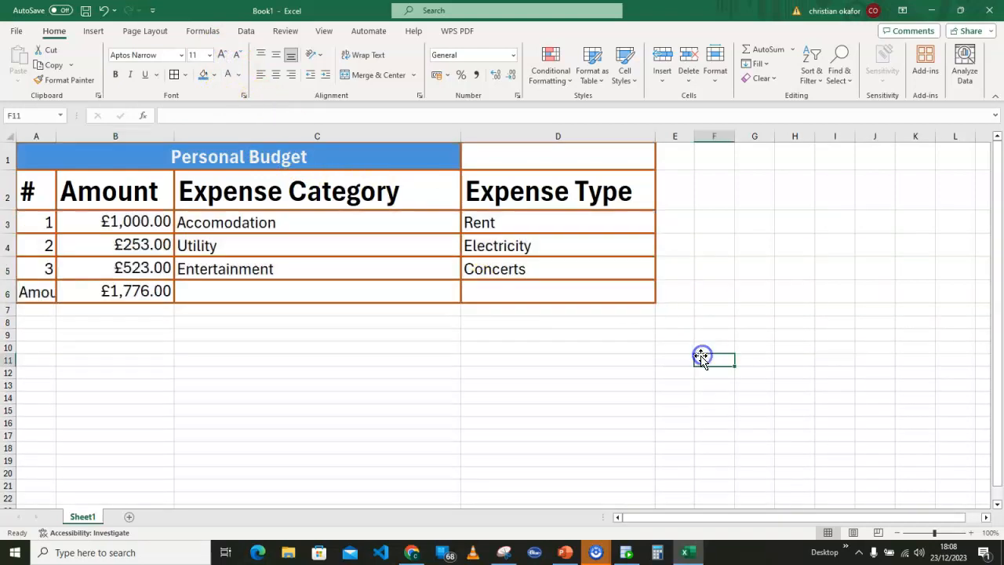
pyautogui.moveTo(57, 135); pyautogui.dragTo(112, 139)
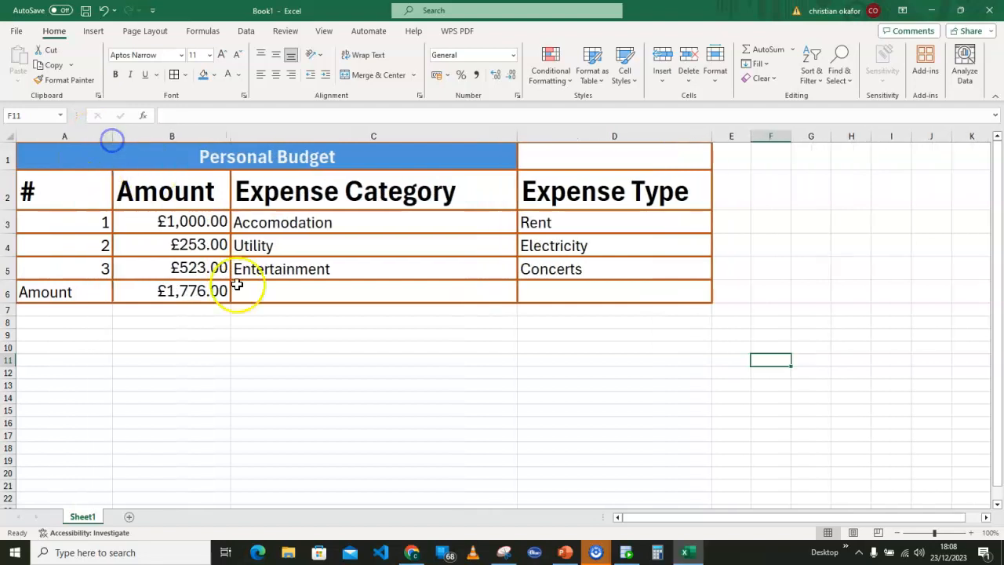
# Give the Amount label cell A6 a dark green fill with white text
pyautogui.click(67, 291)
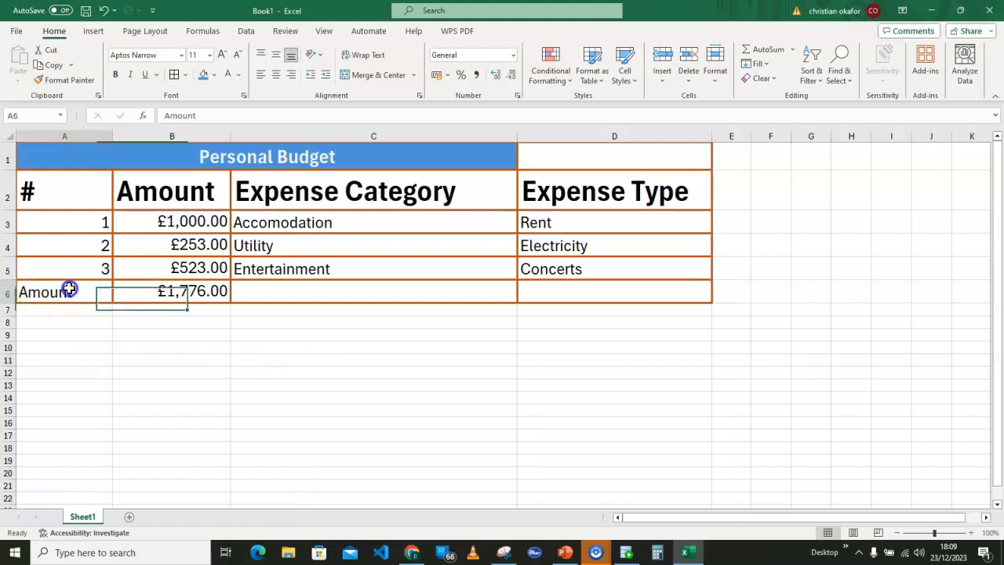
pyautogui.click(215, 76)
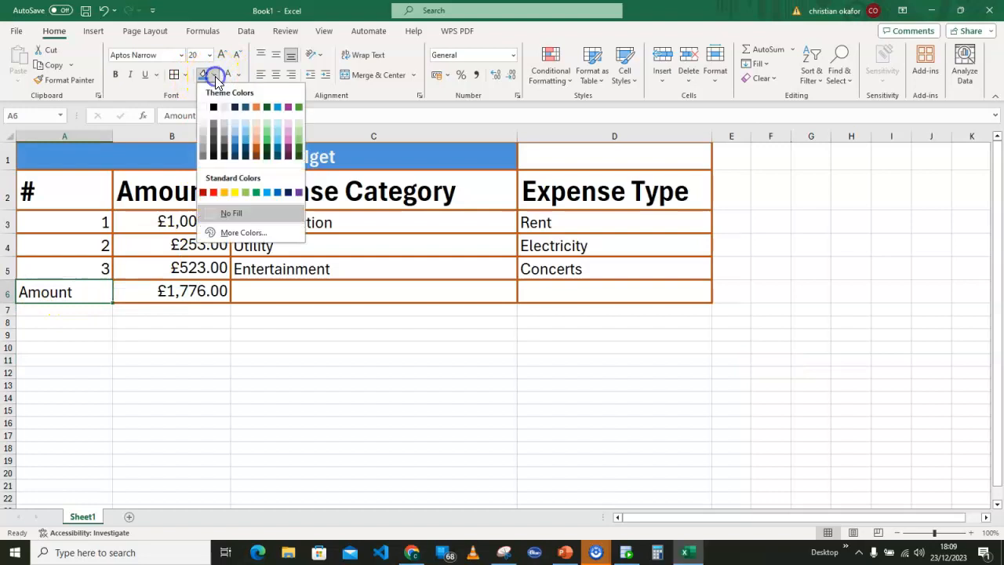
pyautogui.click(299, 145)
pyautogui.click(230, 75)
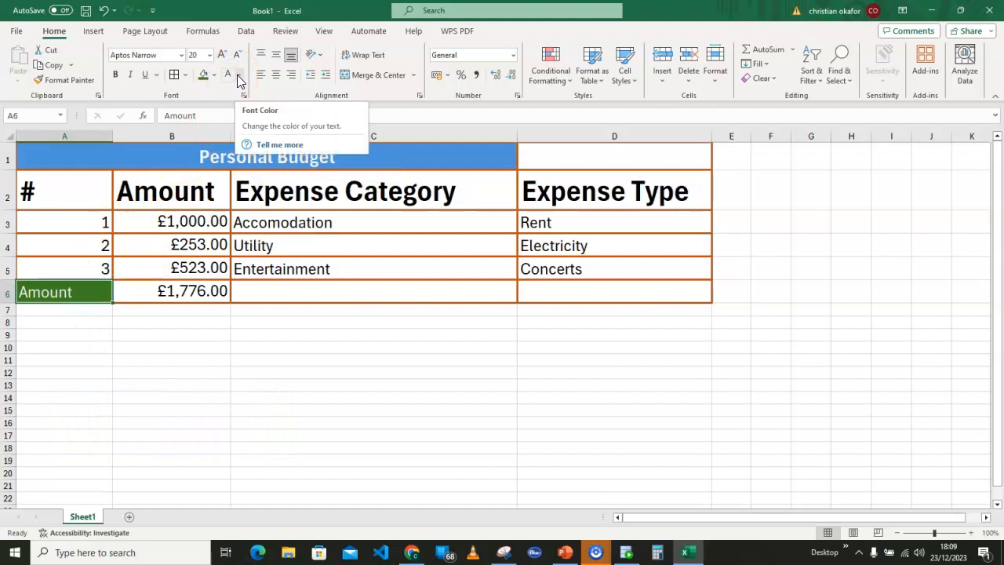
# Enlarge the Amount label in A6 to font size 36 and widen column A to fit it
pyautogui.click(220, 56)
pyautogui.click(220, 55)
pyautogui.click(220, 56)
pyautogui.click(221, 56)
pyautogui.click(220, 56)
pyautogui.click(220, 56)
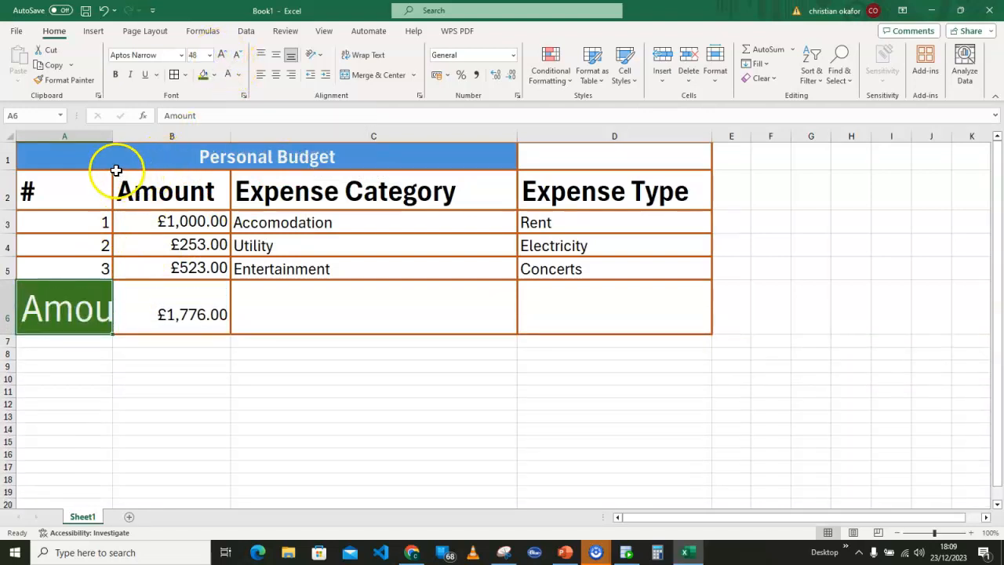
pyautogui.moveTo(112, 136); pyautogui.dragTo(155, 133)
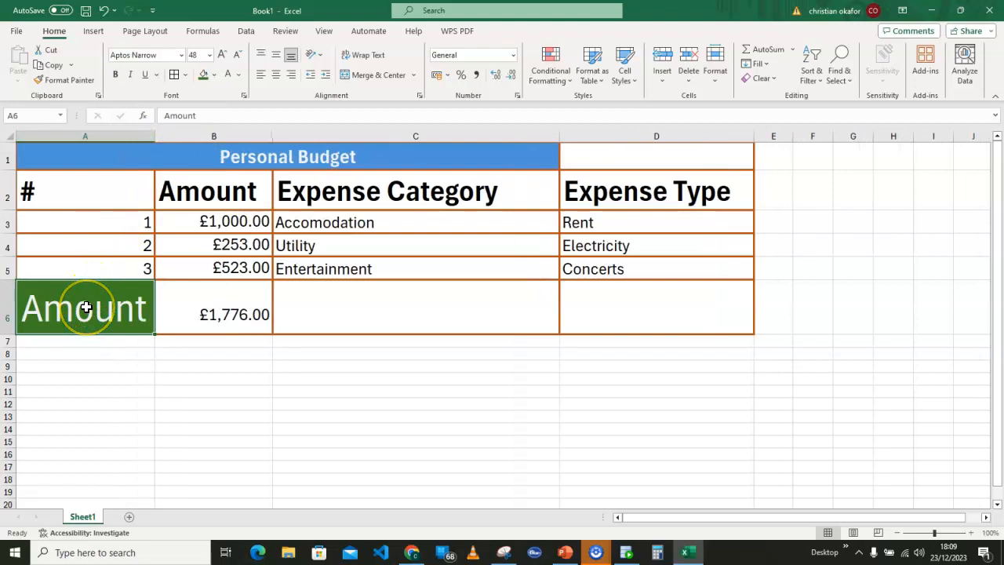
pyautogui.click(237, 58)
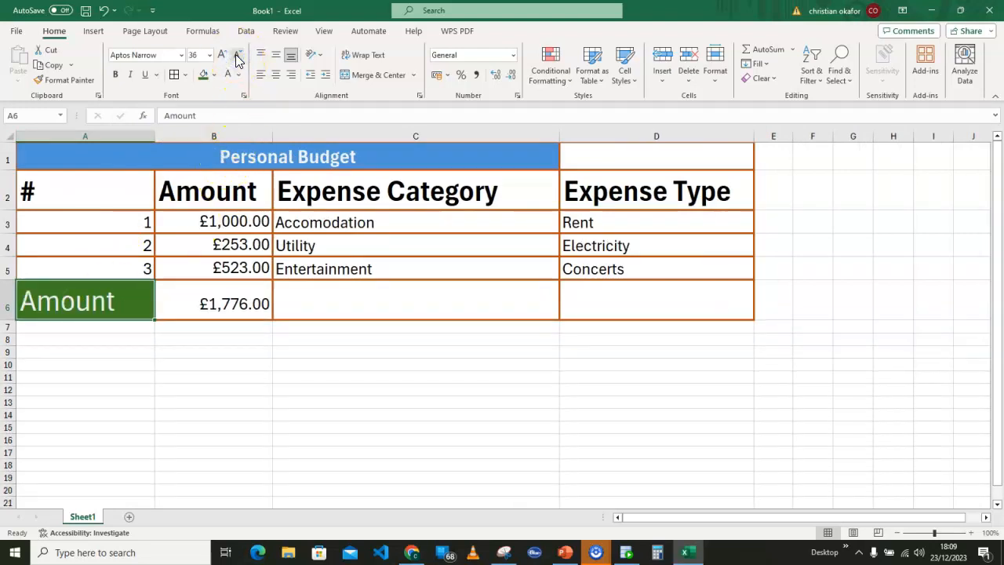
pyautogui.click(365, 424)
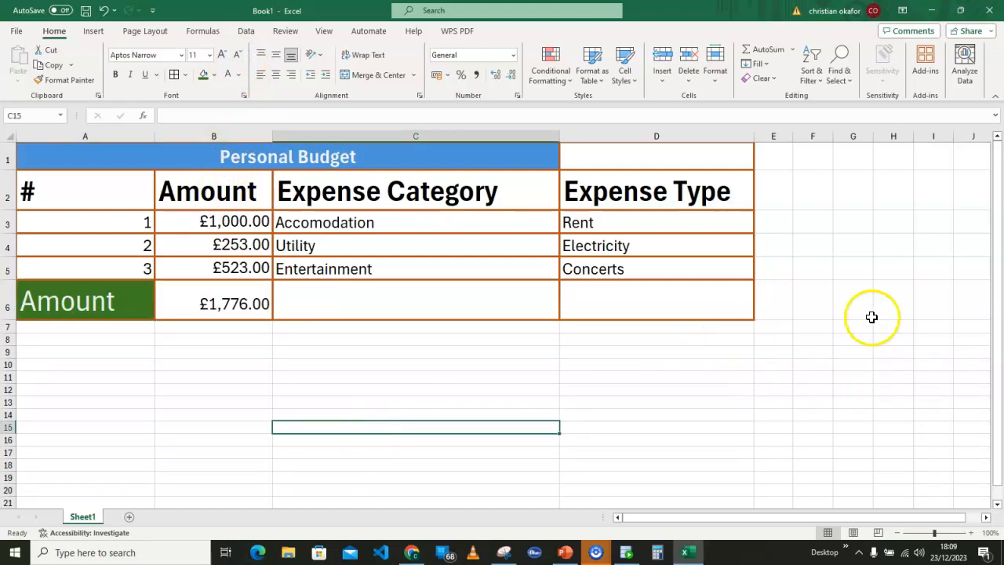
# Fill the header row cells A2:D2 with light blue
pyautogui.click(290, 239)
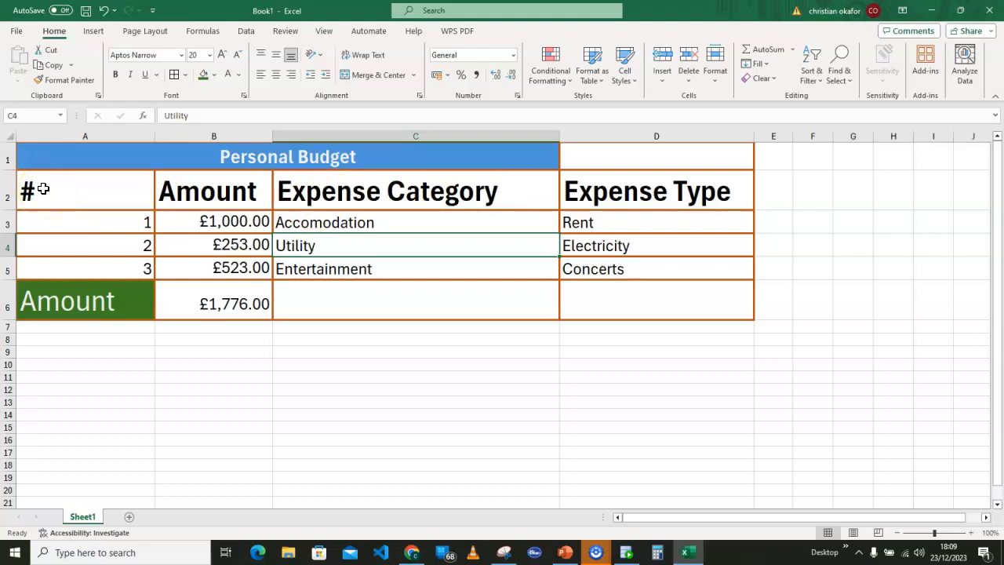
pyautogui.moveTo(43, 189); pyautogui.dragTo(661, 192)
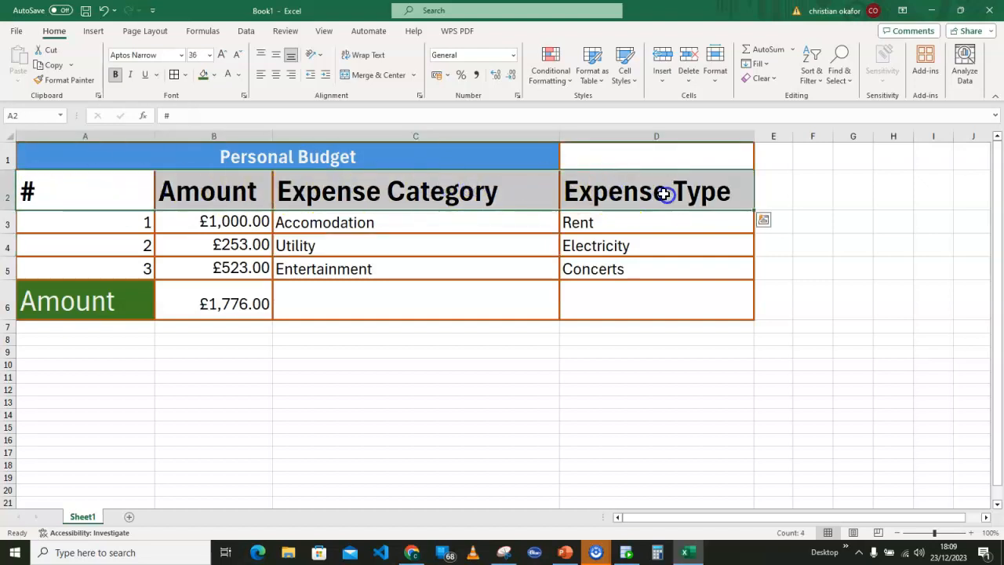
pyautogui.click(214, 74)
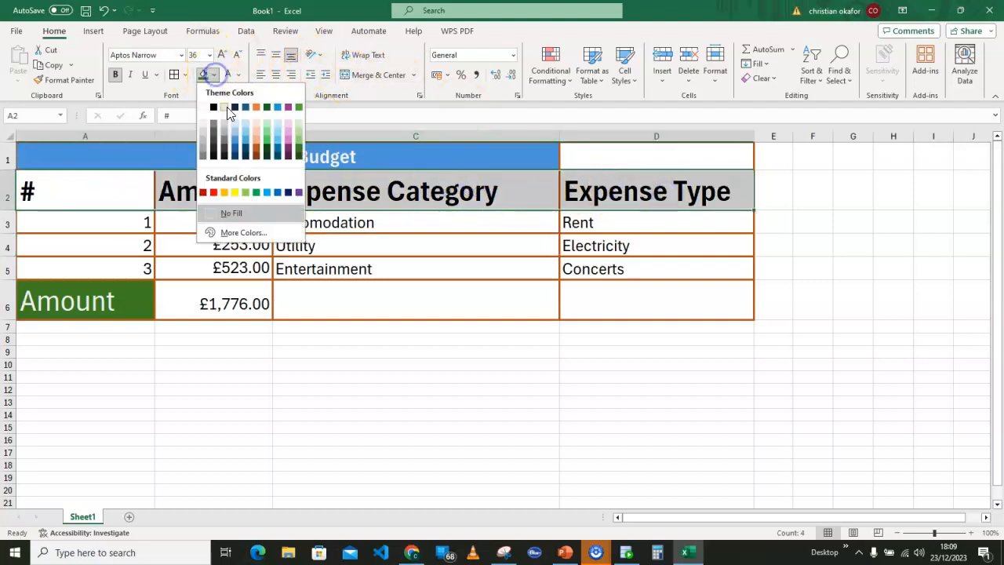
pyautogui.click(280, 146)
pyautogui.click(785, 399)
pyautogui.click(403, 475)
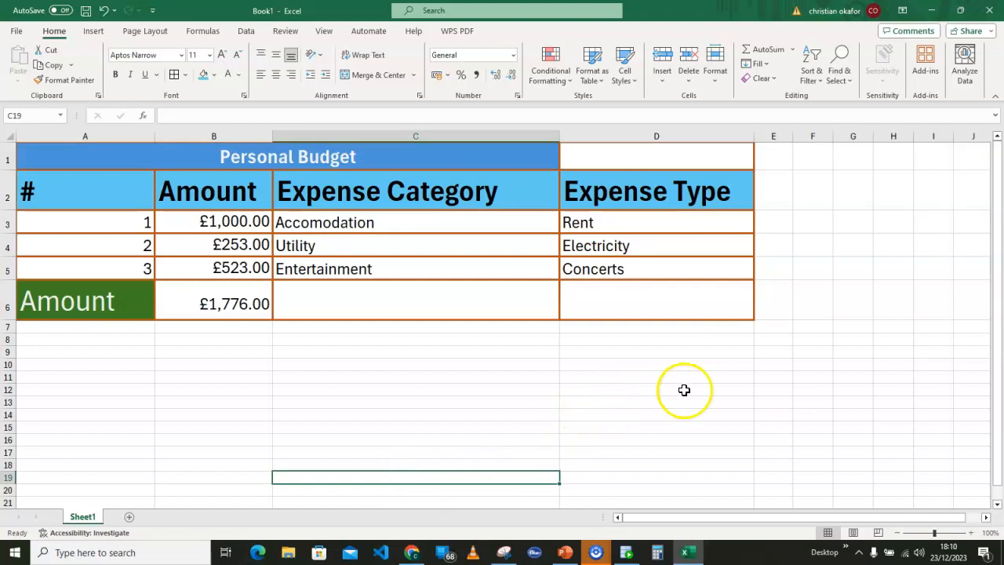
pyautogui.click(518, 389)
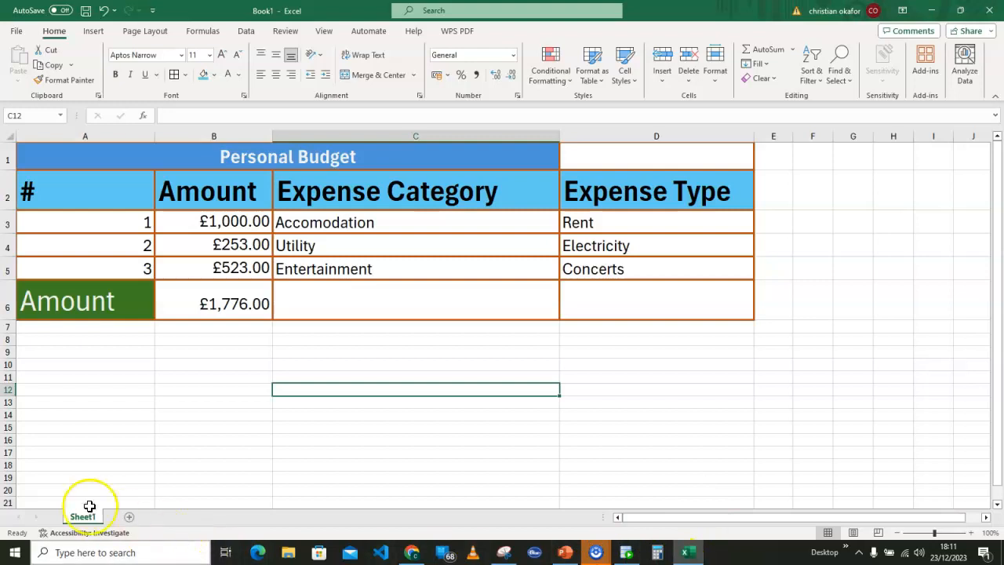
pyautogui.click(597, 552)
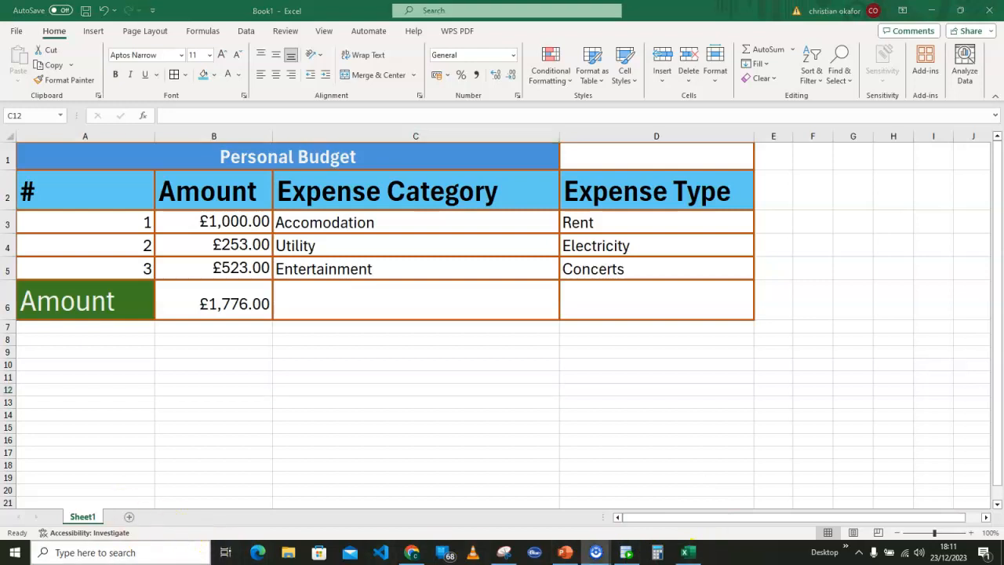